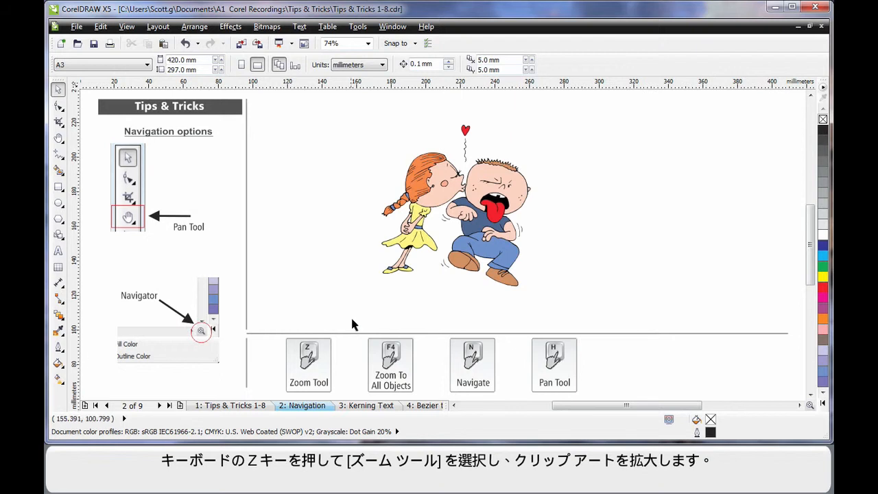
Step: Zoom in on the cartoon heads and inspect the bodies with the Navigator, returning to a view of all objects
key(z)
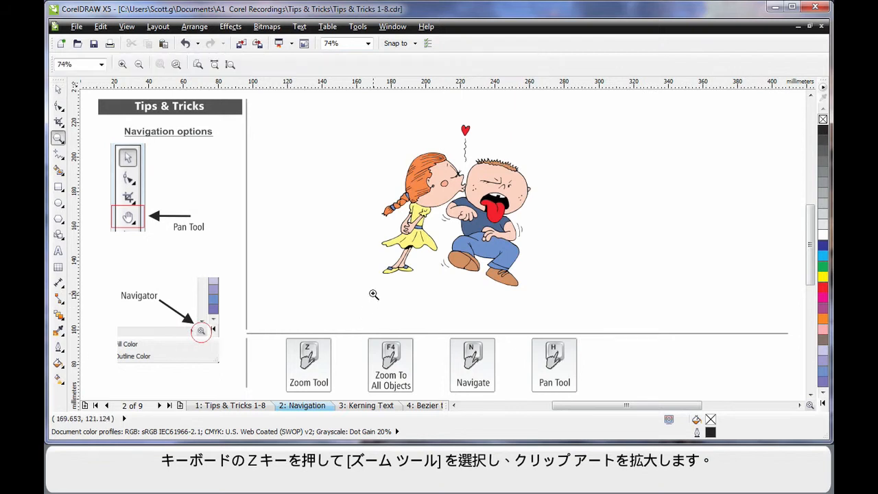
drag(402, 132, 485, 200)
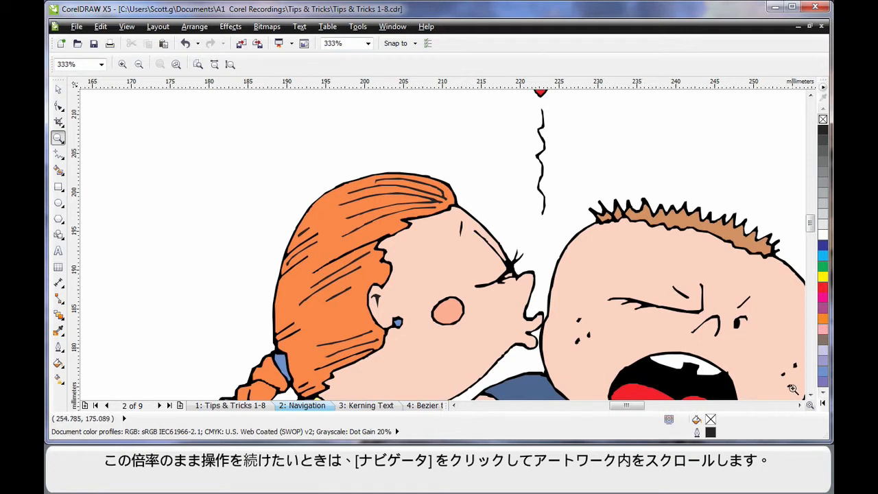
drag(809, 405, 751, 383)
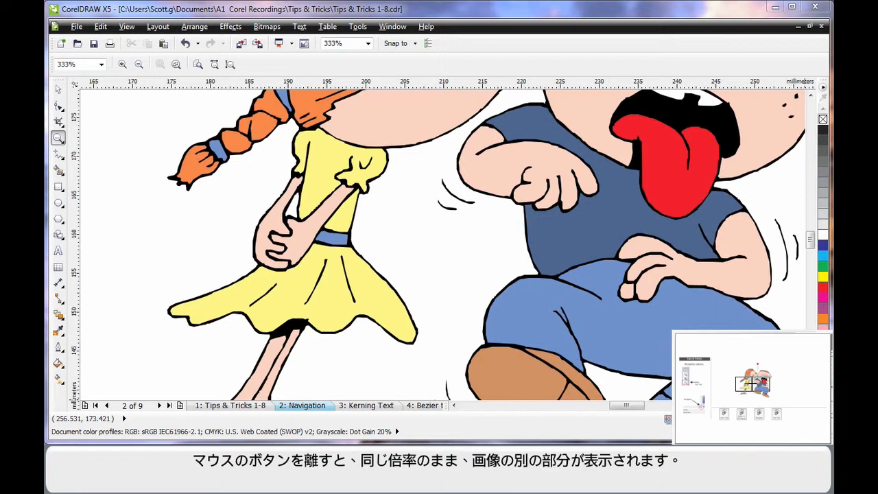
drag(753, 384, 752, 384)
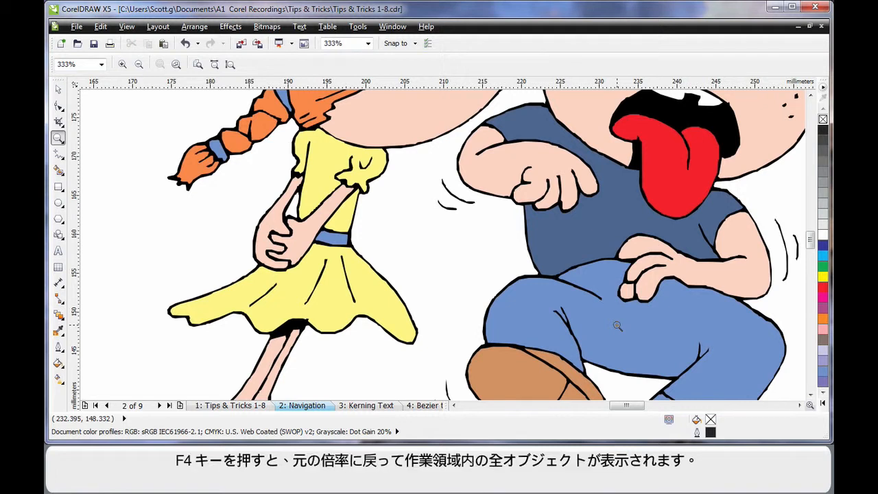
key(F4)
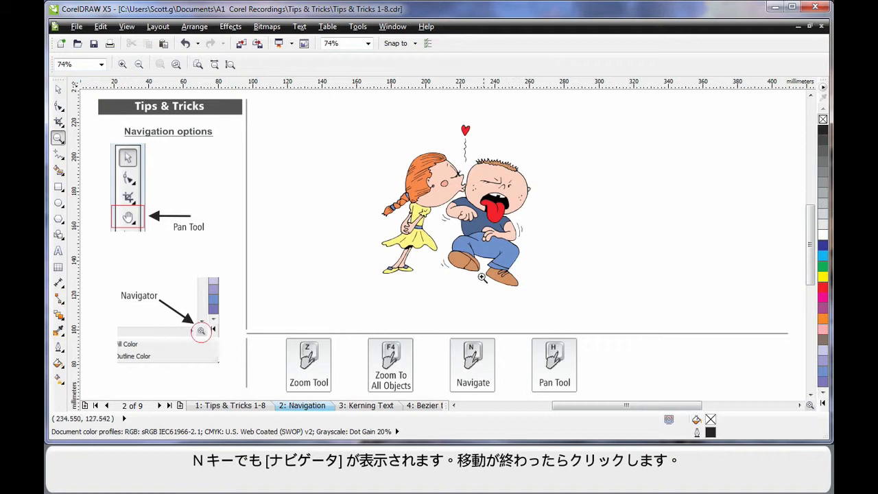
Step: Zoom in closely on the kissing mouths and navigate to the boy's tongue, ending with all objects in view
drag(436, 176, 478, 216)
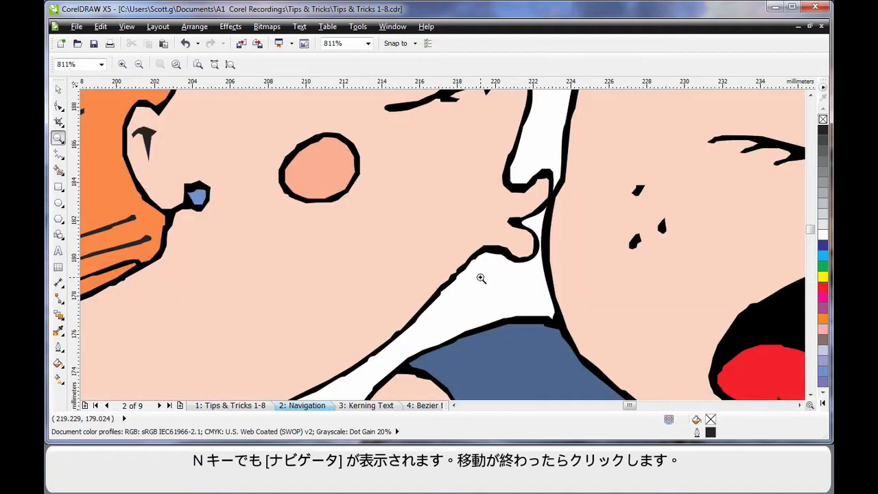
key(n)
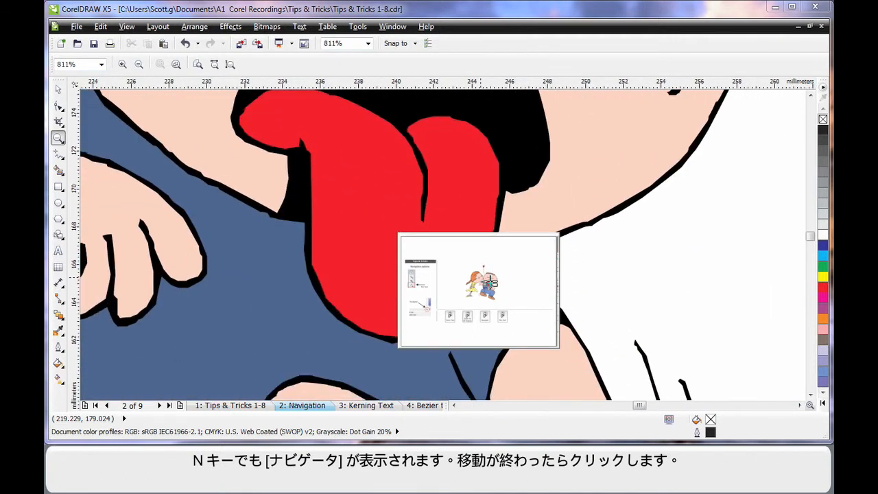
click(480, 277)
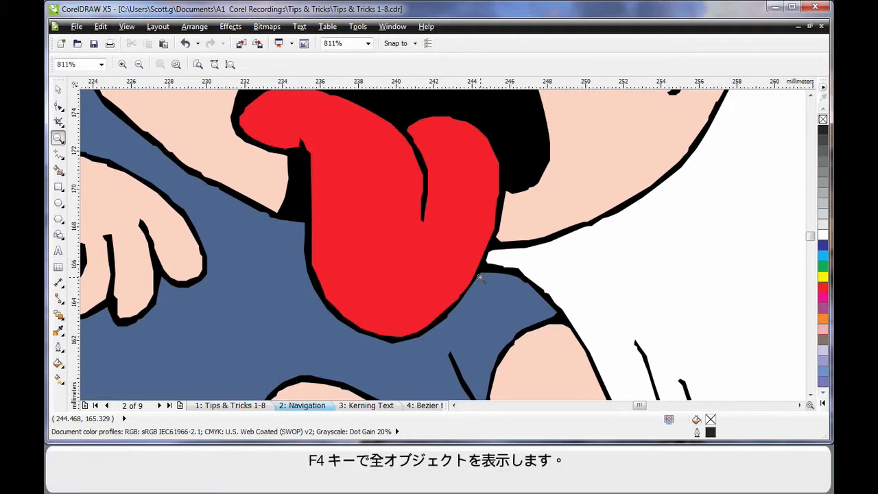
key(F4)
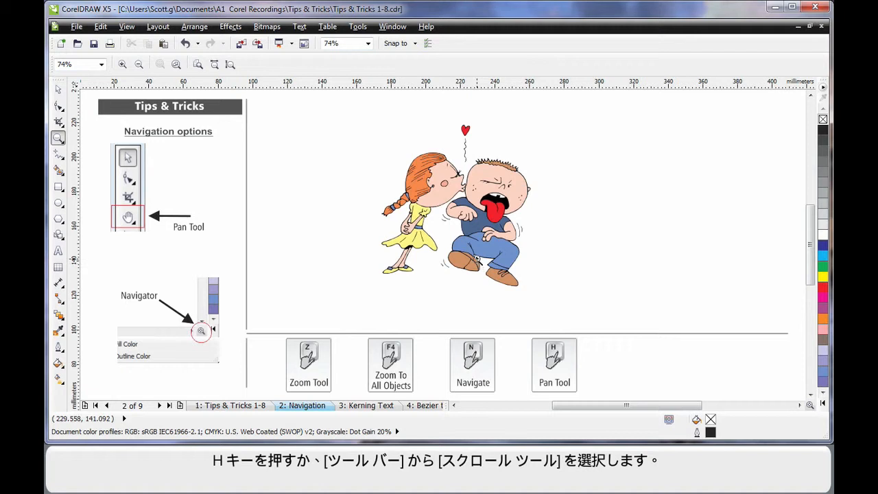
Step: Move the view of the cartoon page slightly with the Pan tool
key(h)
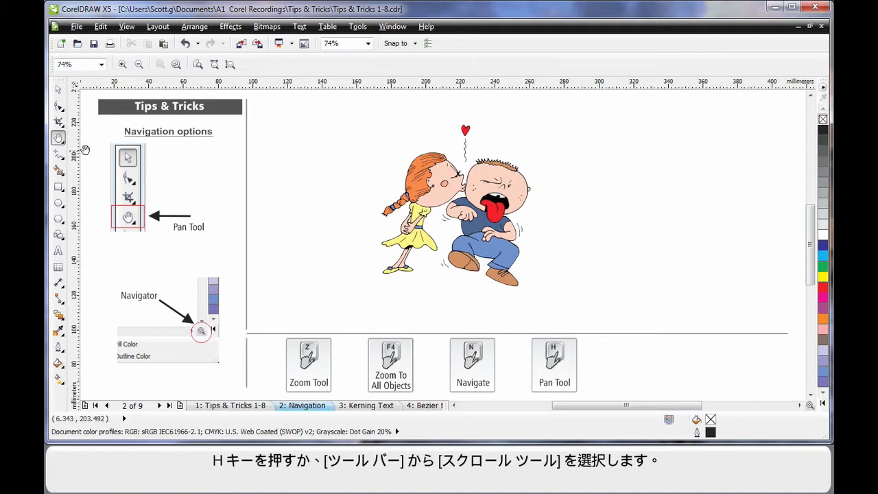
click(62, 144)
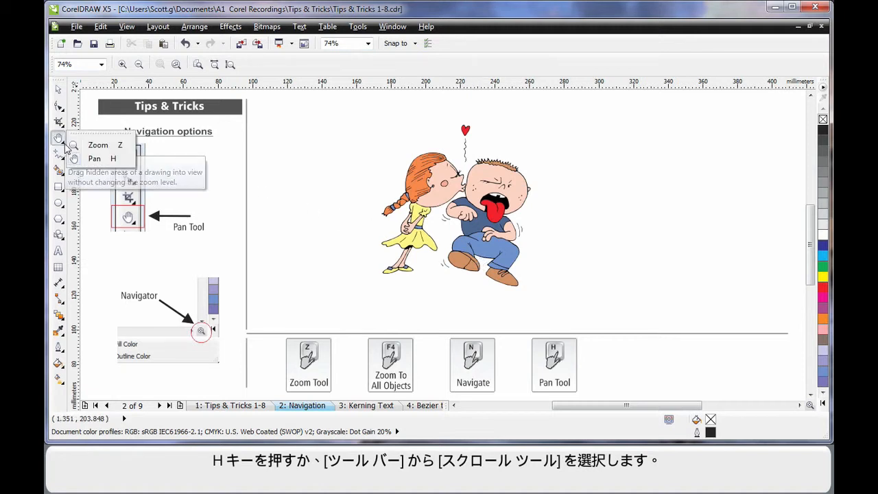
click(96, 158)
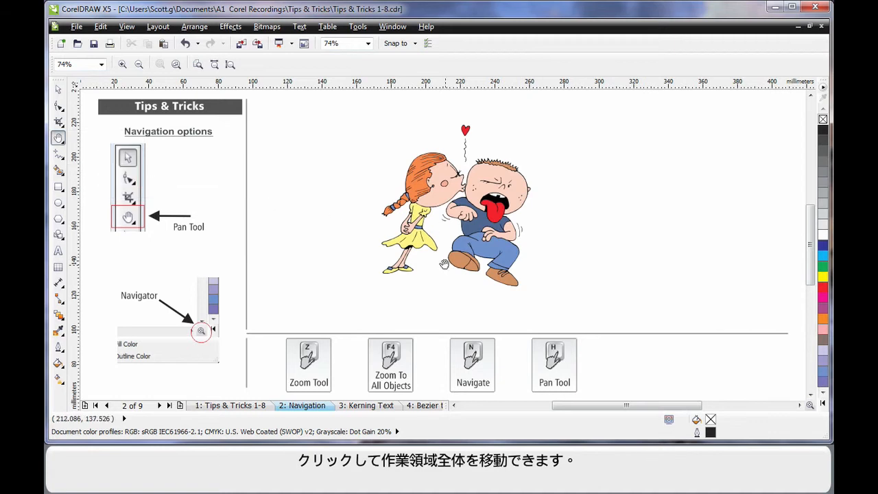
mouse_move(421, 280)
mouse_down()
mouse_move(455, 275)
mouse_move(476, 247)
mouse_move(449, 229)
mouse_move(402, 231)
mouse_move(366, 257)
mouse_move(369, 298)
mouse_move(419, 295)
mouse_move(428, 285)
mouse_up()
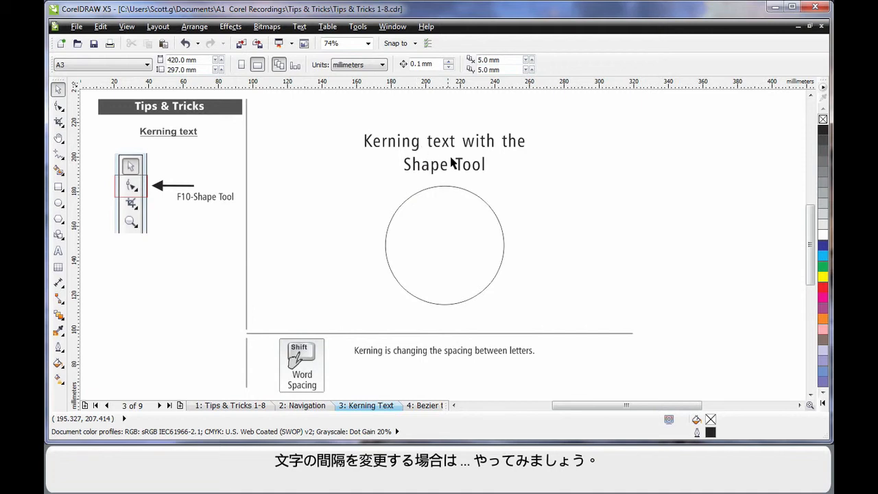
Step: Slightly widen the letter spacing and line spacing of the "Kerning text with the Shape Tool" heading using the Shape tool
click(484, 170)
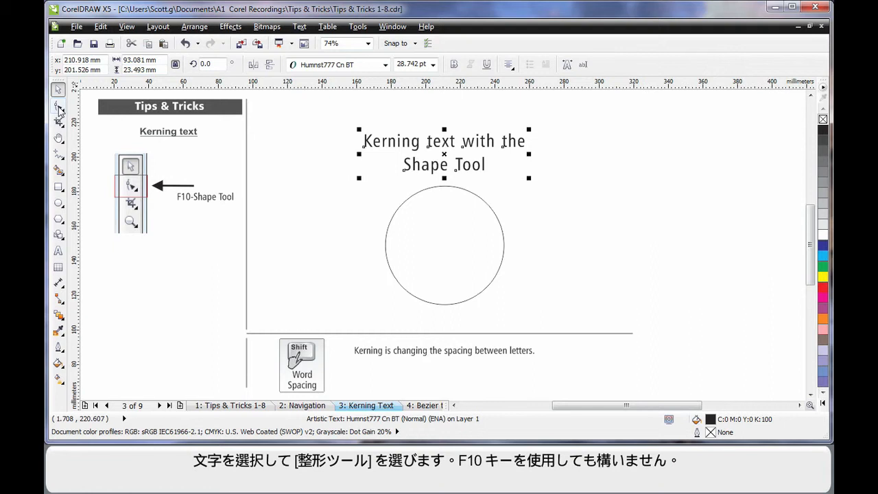
click(59, 110)
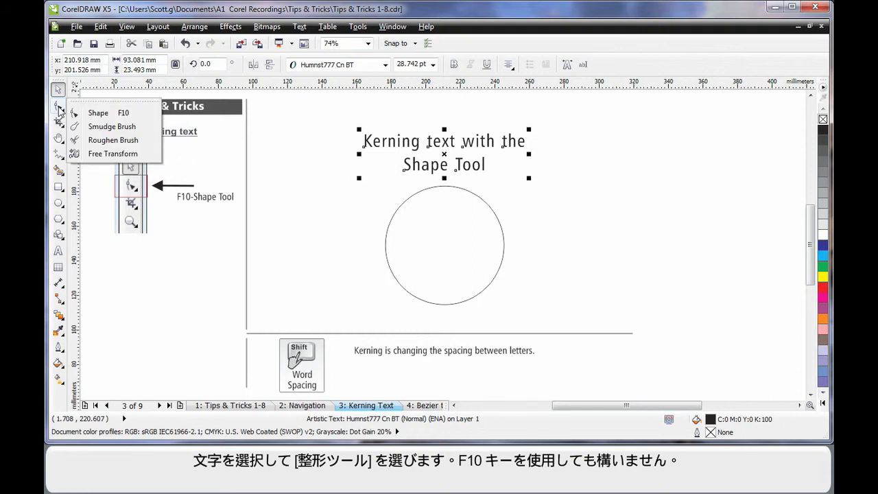
click(121, 112)
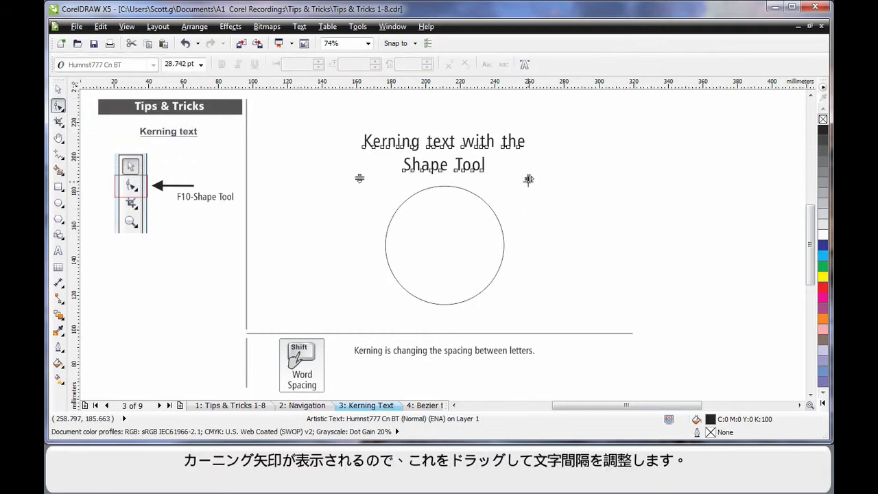
mouse_move(528, 179)
mouse_down()
mouse_move(656, 178)
mouse_move(493, 185)
mouse_move(533, 184)
mouse_up()
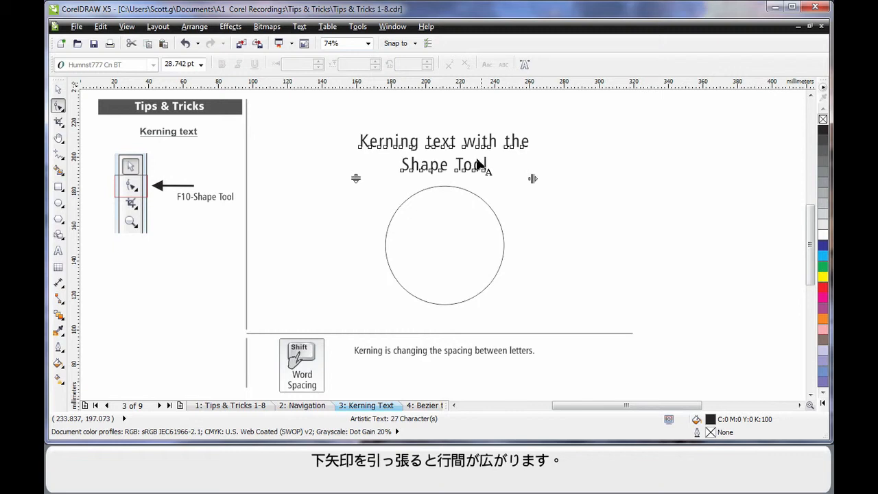
mouse_move(354, 179)
mouse_down()
mouse_move(355, 197)
mouse_move(359, 172)
mouse_move(356, 180)
mouse_up()
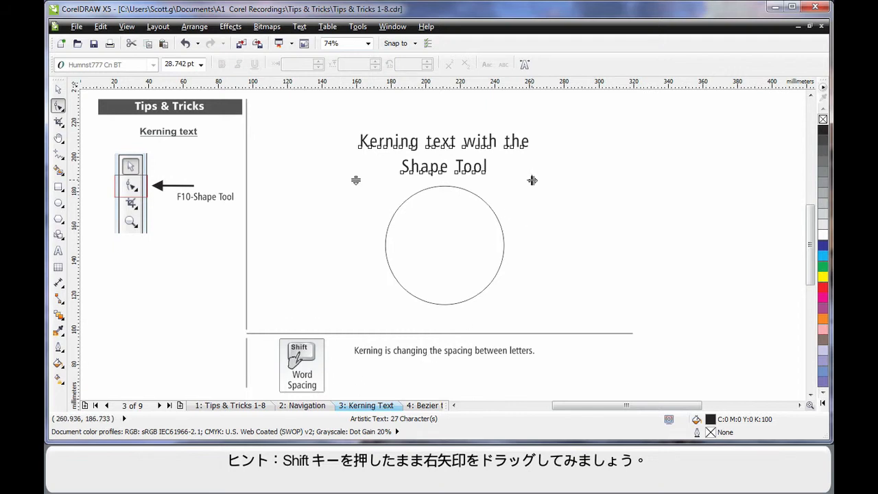
Step: Widen only the word spacing of the heading with the Shape tool and return to the Pick tool
mouse_move(532, 181)
mouse_down()
mouse_move(596, 181)
mouse_move(529, 180)
mouse_up()
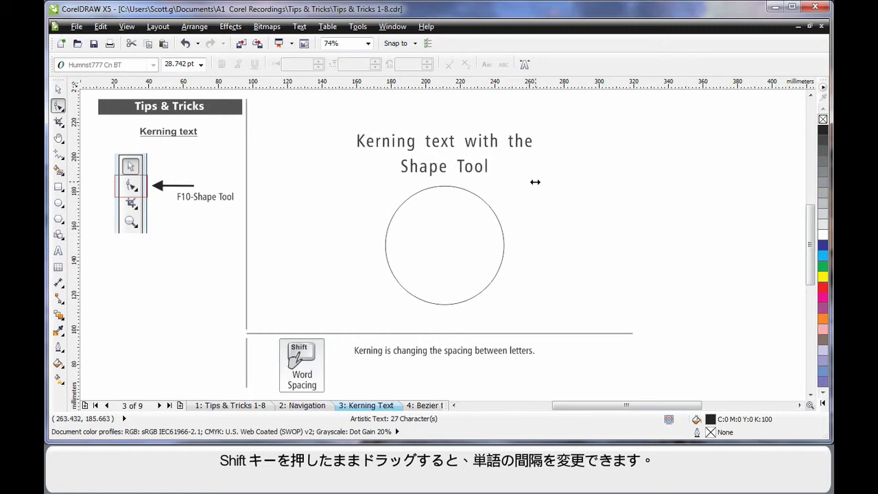
key(space)
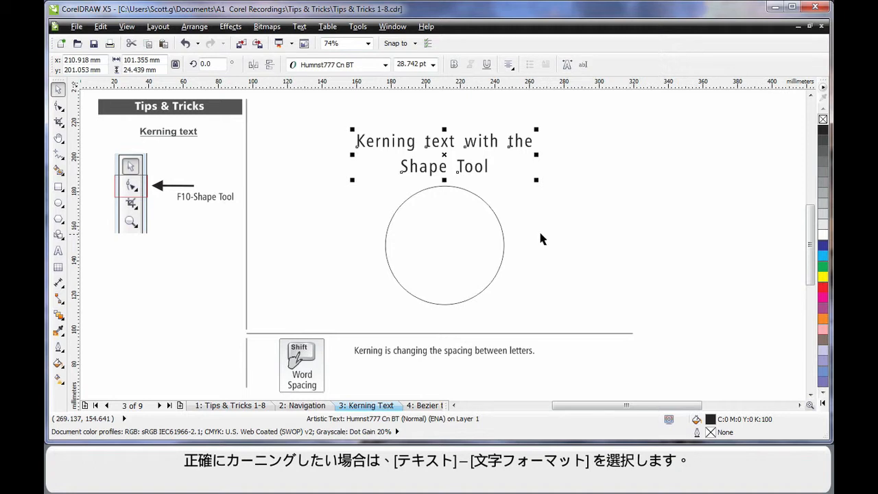
Step: Set the range kerning of the heading's second line, "Shape Tool", to 90% through Character Formatting
click(301, 27)
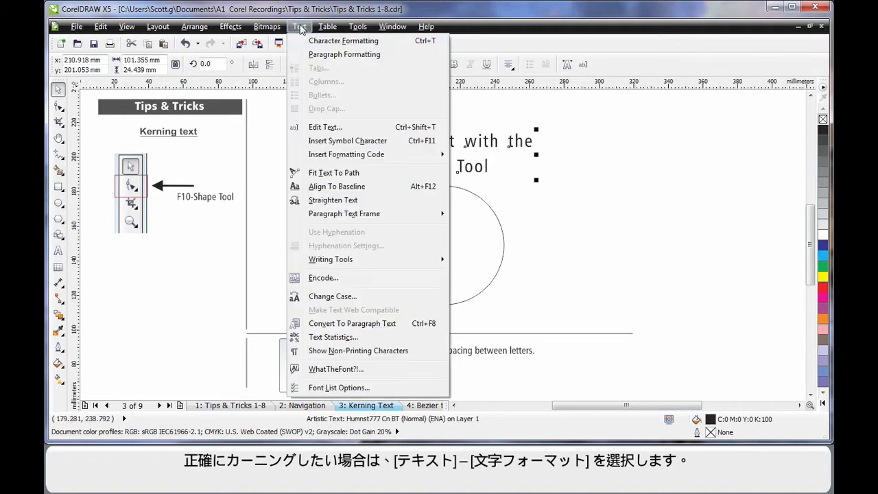
click(366, 42)
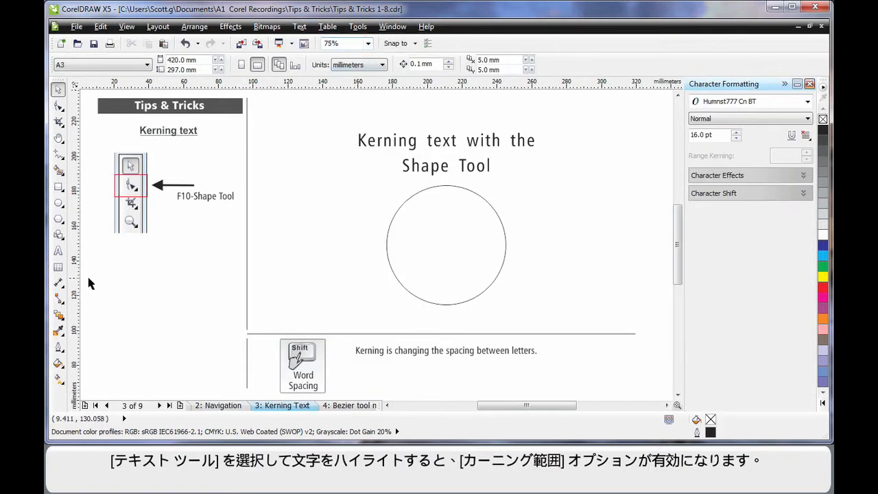
click(58, 252)
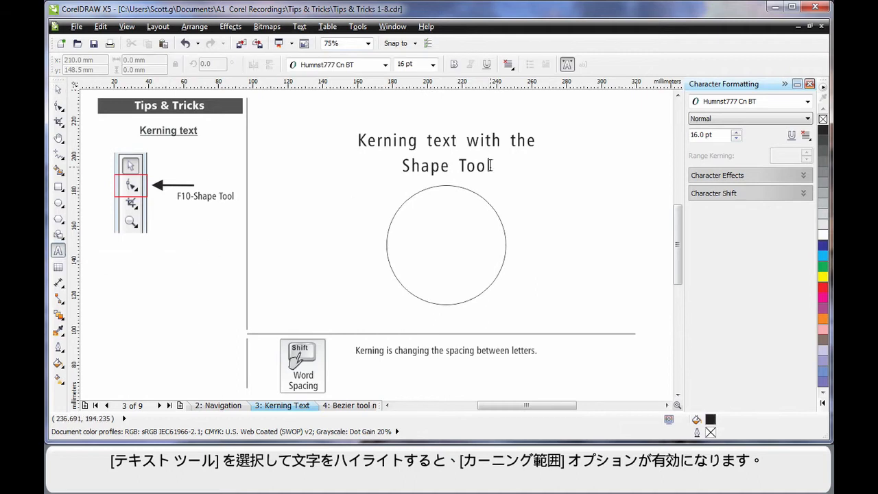
drag(490, 166, 404, 165)
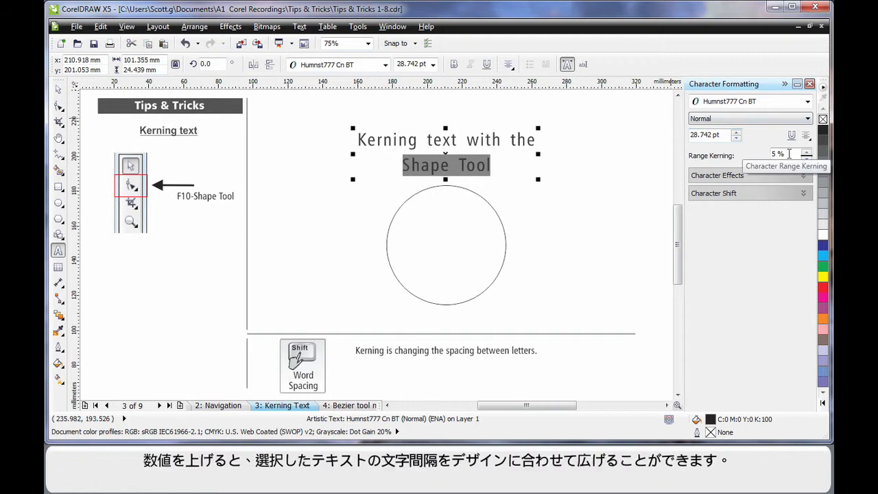
click(806, 153)
click(806, 153)
click(806, 153)
click(807, 153)
click(807, 153)
click(806, 153)
click(807, 153)
click(806, 153)
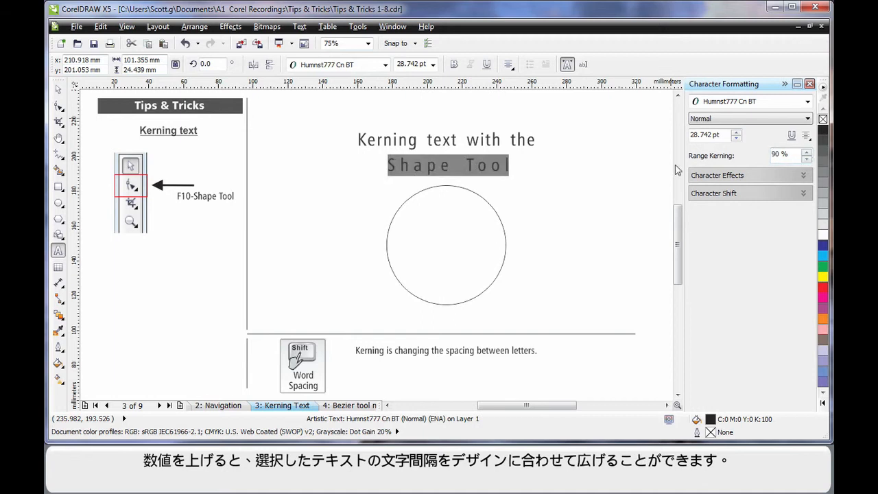
click(545, 181)
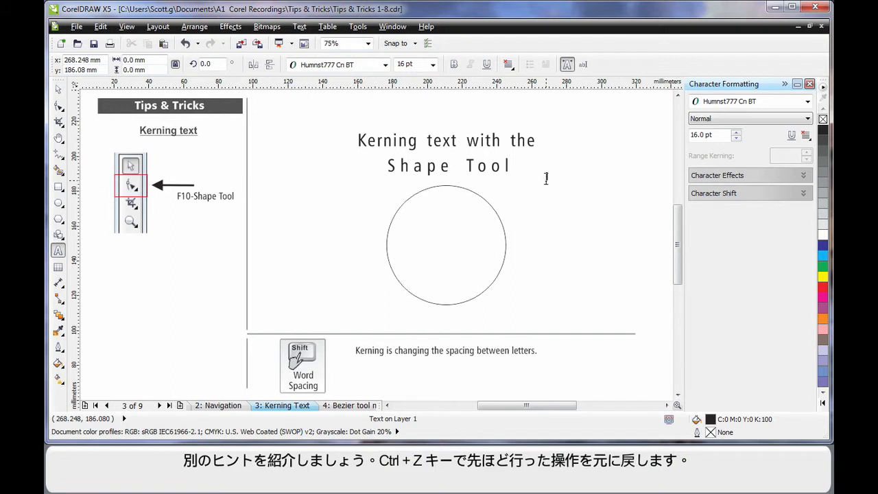
Step: Undo the heading's range kerning and word spacing changes and return to the Pick tool
key(ctrl+z)
key(ctrl+z)
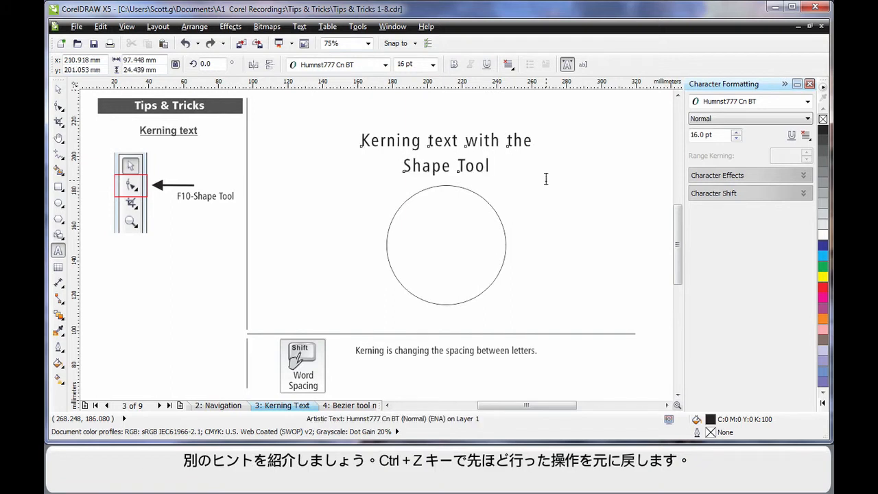
key(ctrl+space)
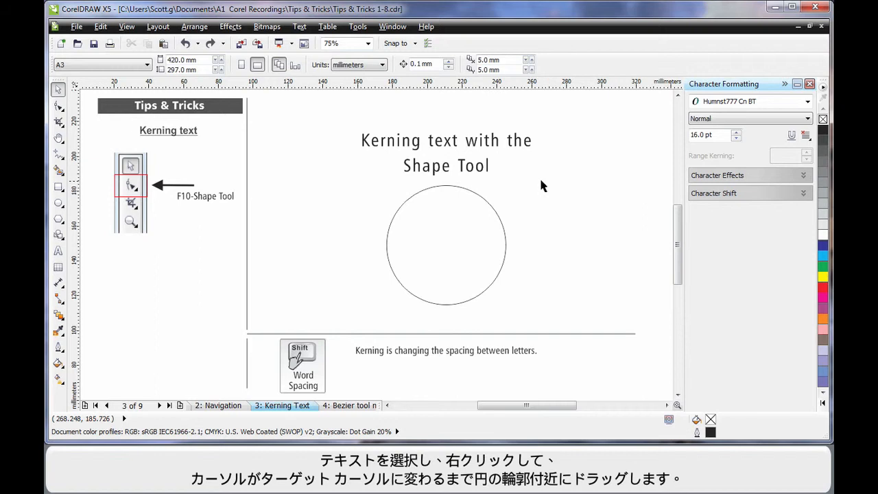
Step: Fit the heading text to the outline of the circle below it and refresh the screen display
click(477, 172)
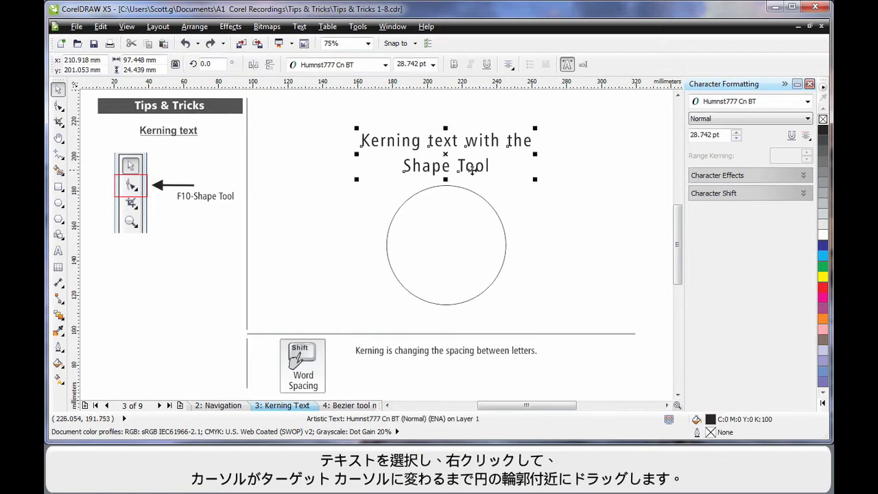
drag(472, 170, 499, 214)
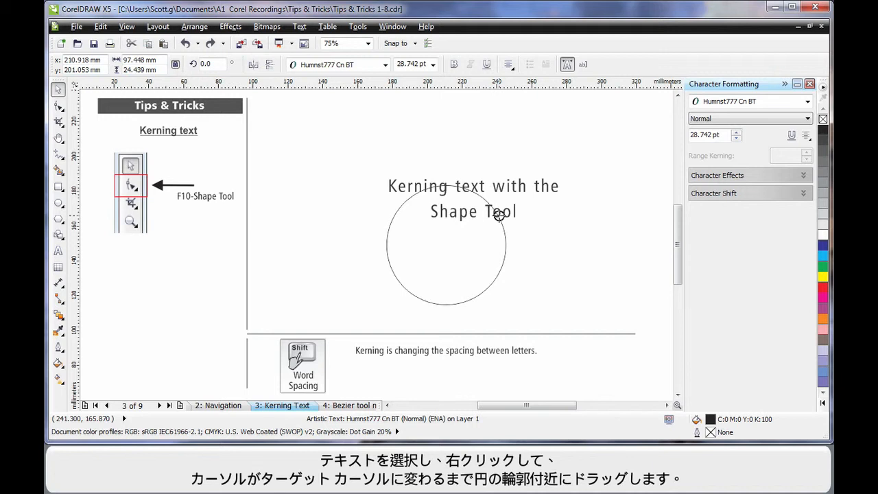
drag(498, 214, 499, 215)
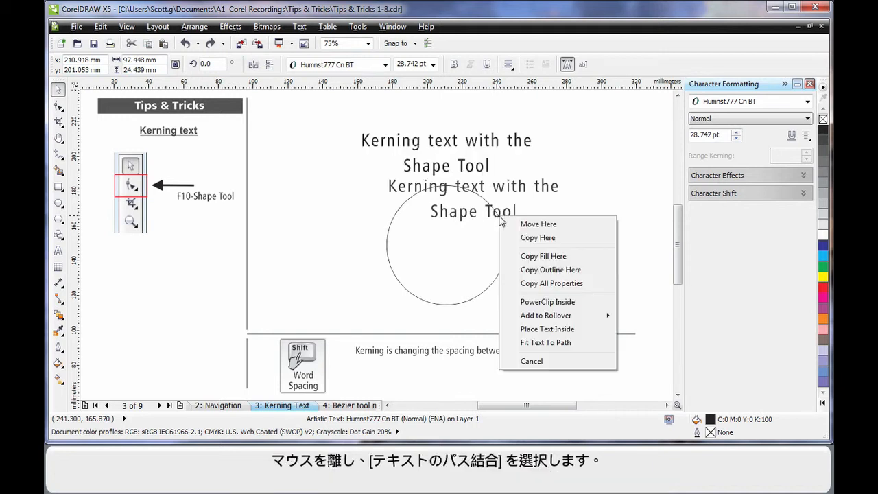
click(568, 344)
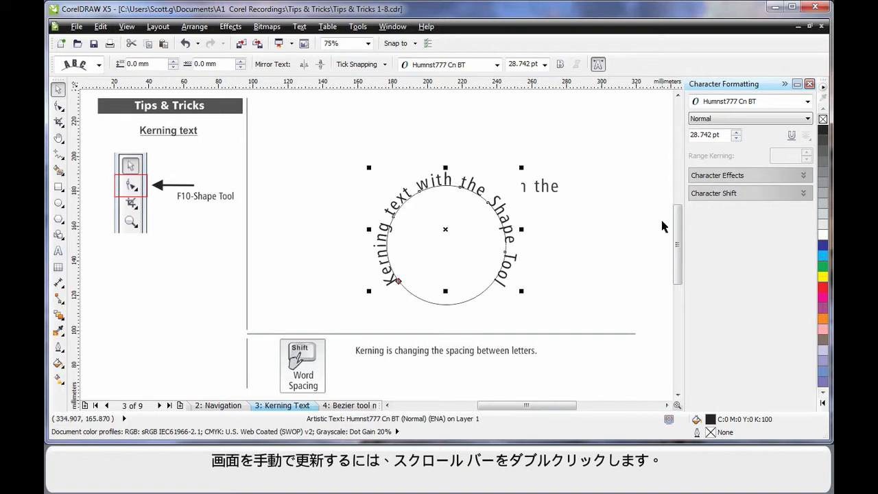
double_click(678, 250)
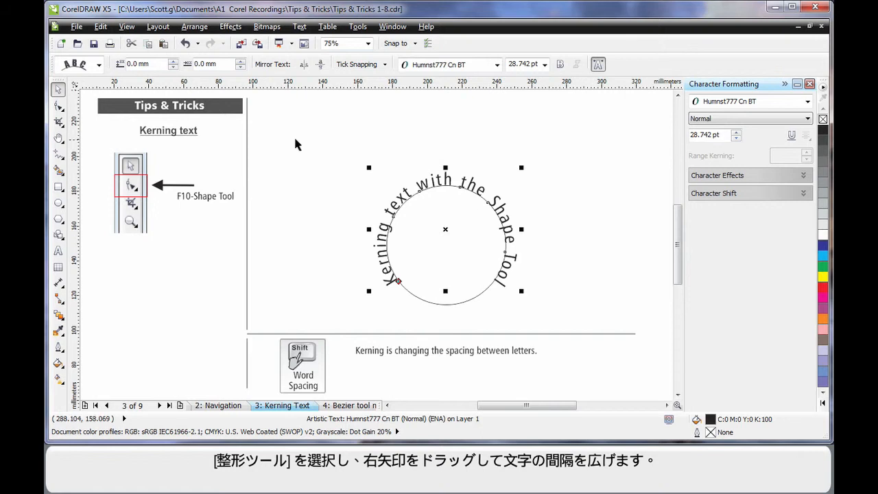
Step: Widen the letter spacing and then the word spacing of the circle-fitted text with the Shape tool
click(61, 108)
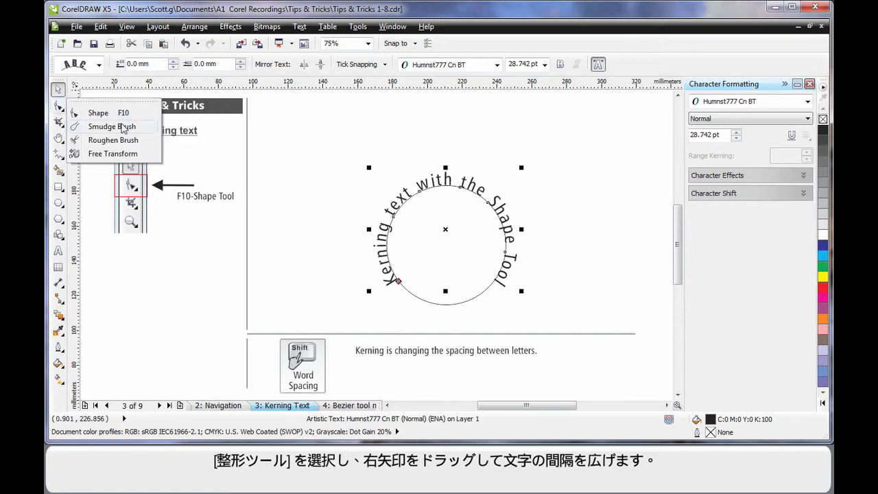
click(134, 117)
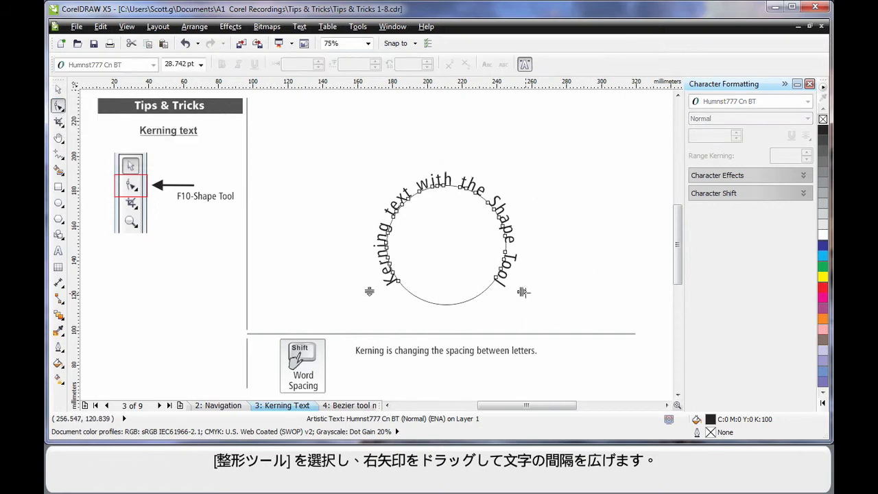
drag(546, 292, 518, 313)
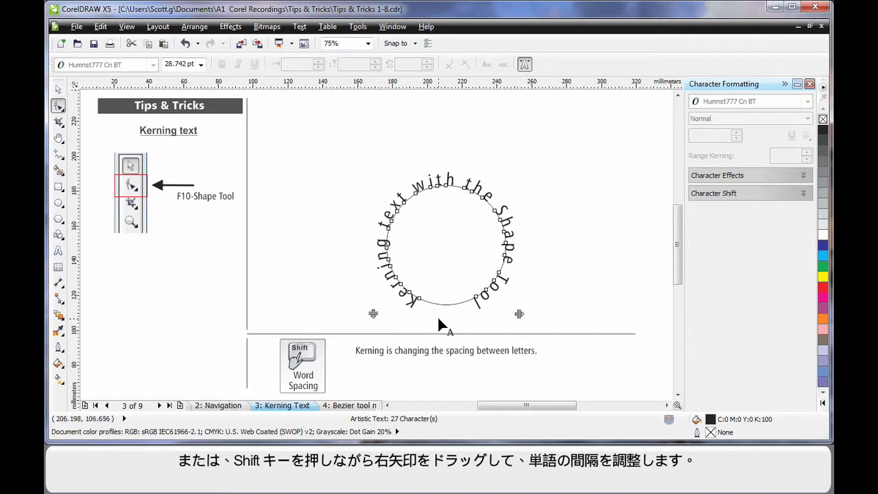
mouse_move(519, 314)
mouse_down()
mouse_move(532, 316)
mouse_move(521, 318)
mouse_up()
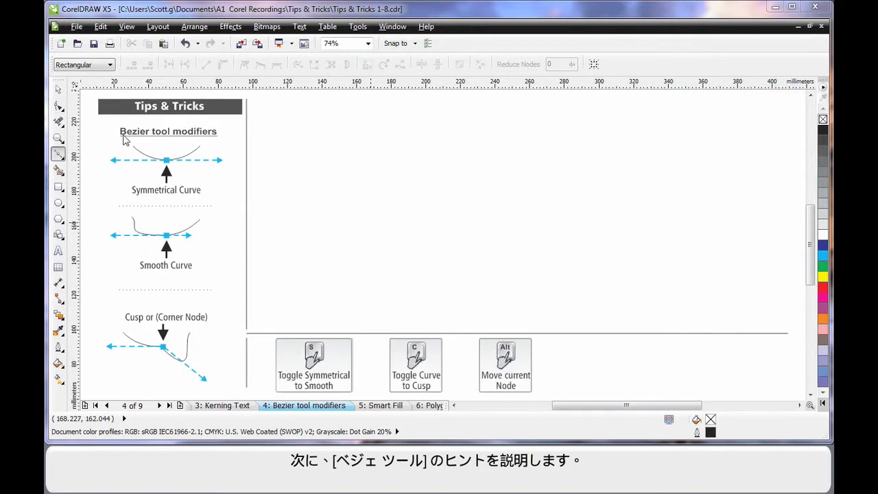
Step: Draw a Bézier curve with three symmetrical nodes, running rightward above the horizontal line and bending upward at its end
click(63, 160)
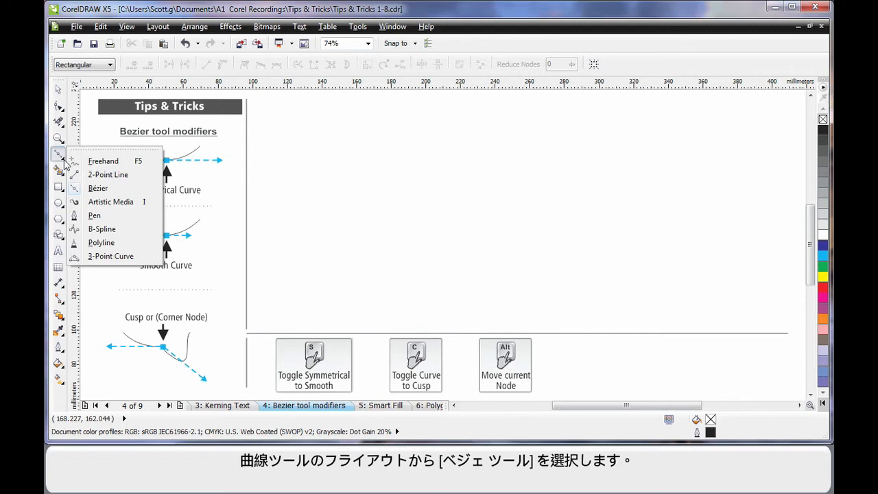
click(97, 188)
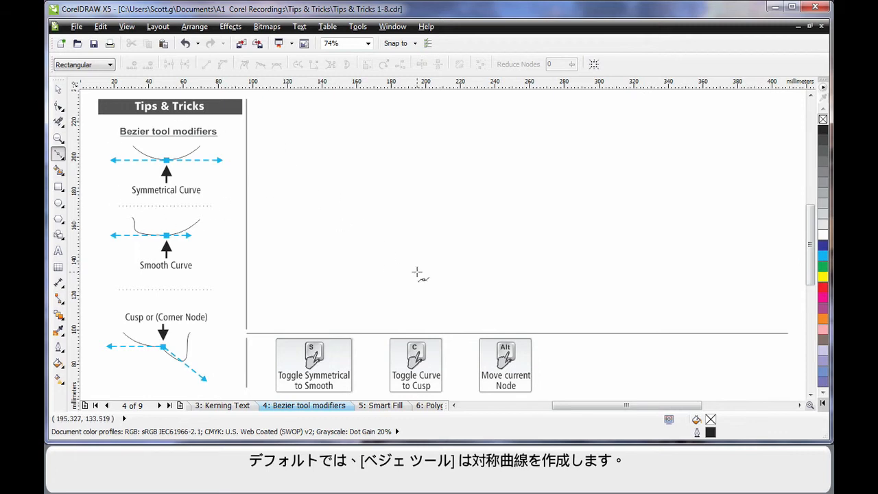
drag(338, 299, 405, 299)
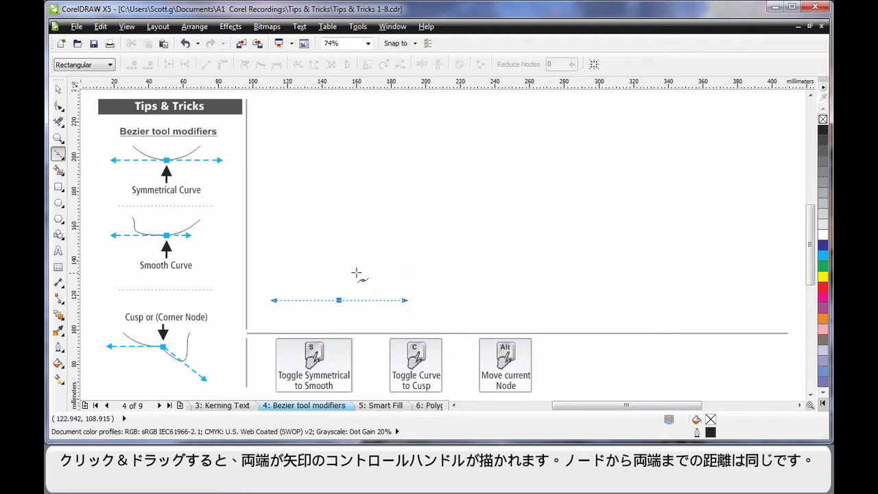
drag(598, 296, 637, 267)
drag(646, 223, 639, 183)
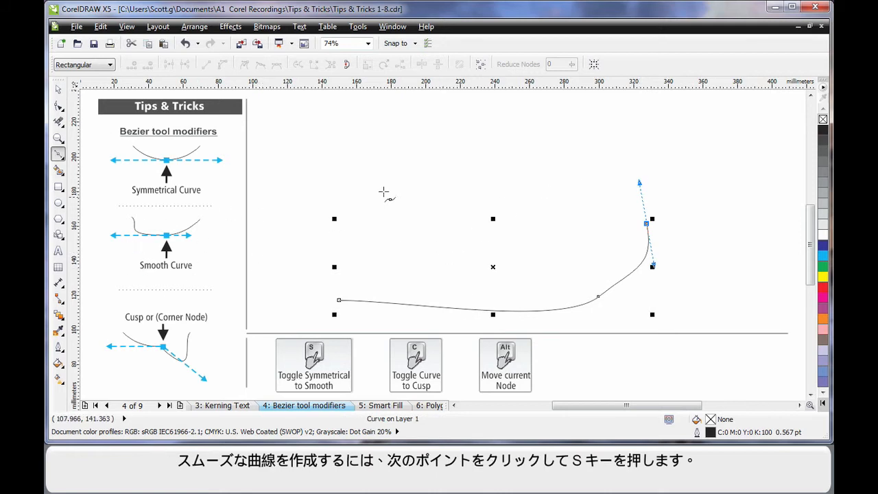
Step: Extend the Bézier curve with a smooth node at about 293, 204 mm and an end node at about 159, 199 mm
click(587, 150)
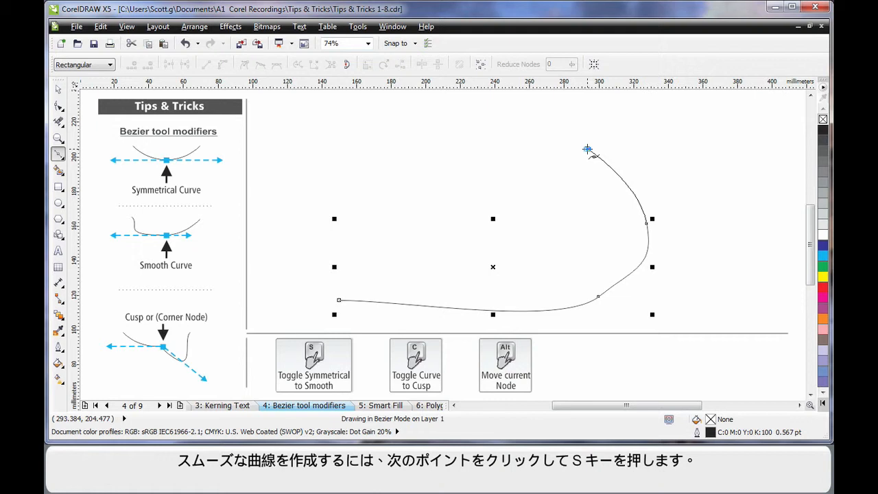
drag(587, 150, 354, 158)
key(s)
click(354, 159)
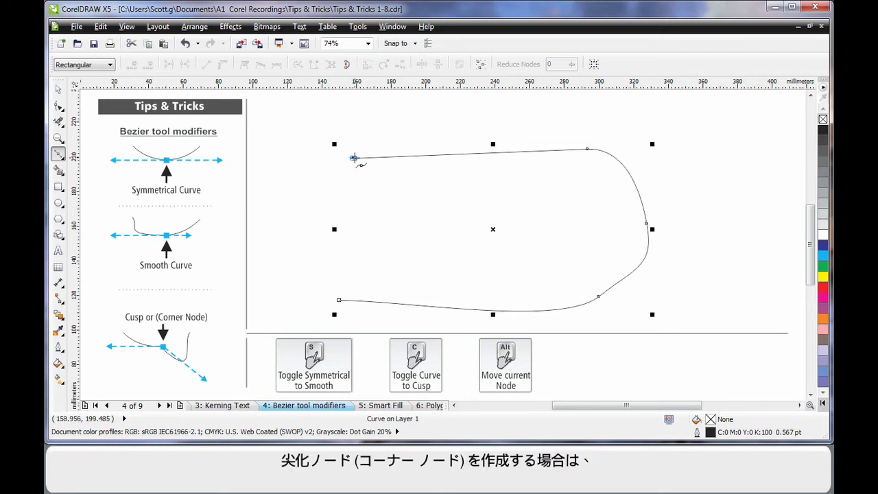
Step: Shape the curve's end node with upward and downward handles, toggle it to a cusp and swing its outgoing handle far to the right
drag(354, 158, 362, 202)
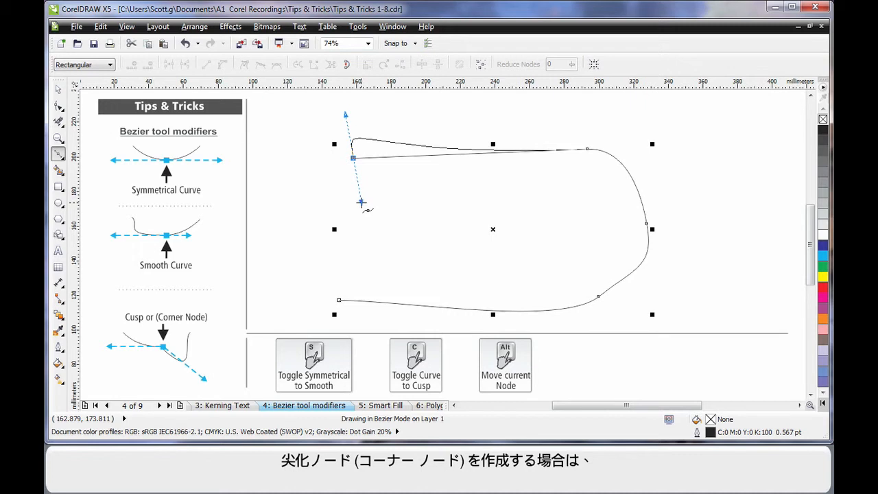
drag(361, 203, 361, 209)
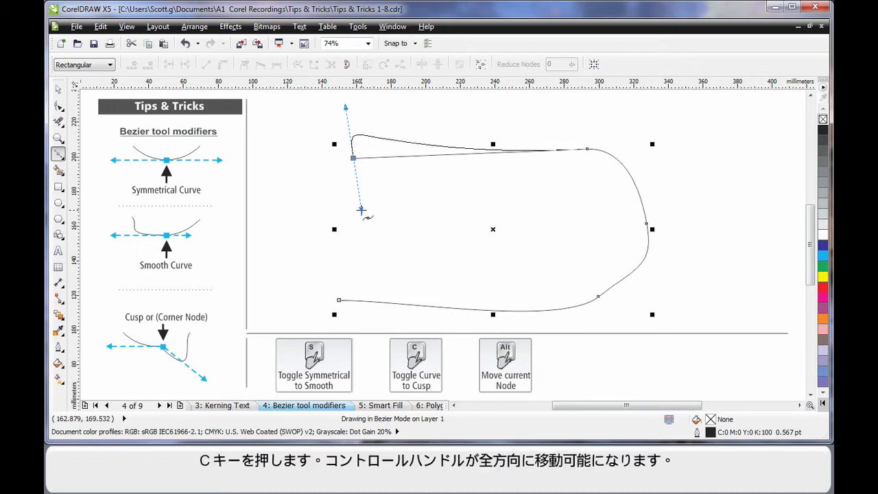
key(c)
drag(361, 210, 603, 177)
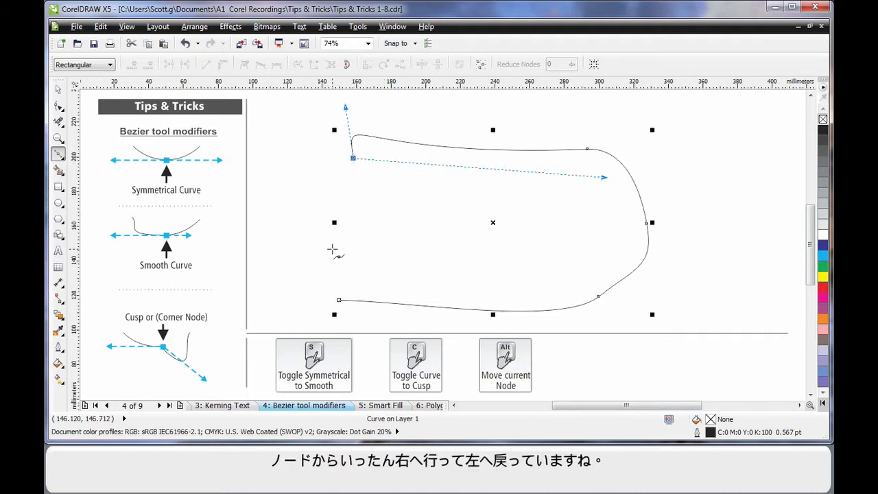
Step: Add a curve node to the lower left of the cusp and reposition it slightly downward while still in the Bézier tool
click(289, 241)
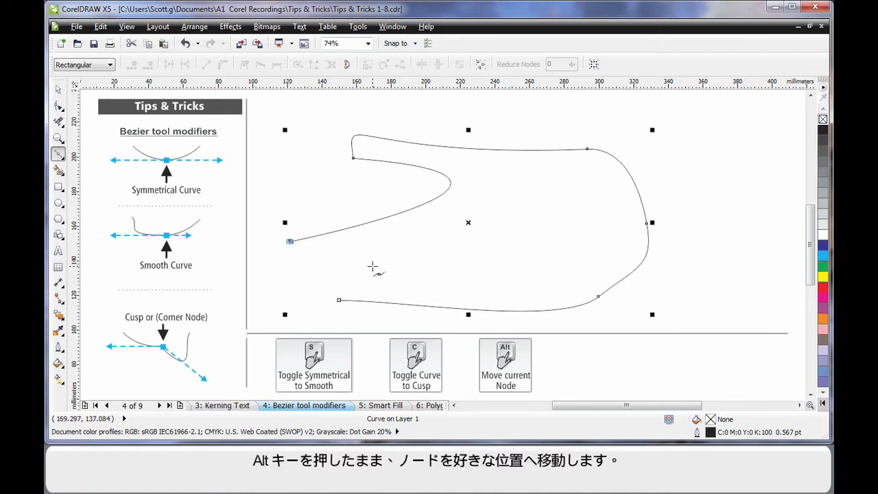
click(291, 241)
drag(290, 241, 296, 268)
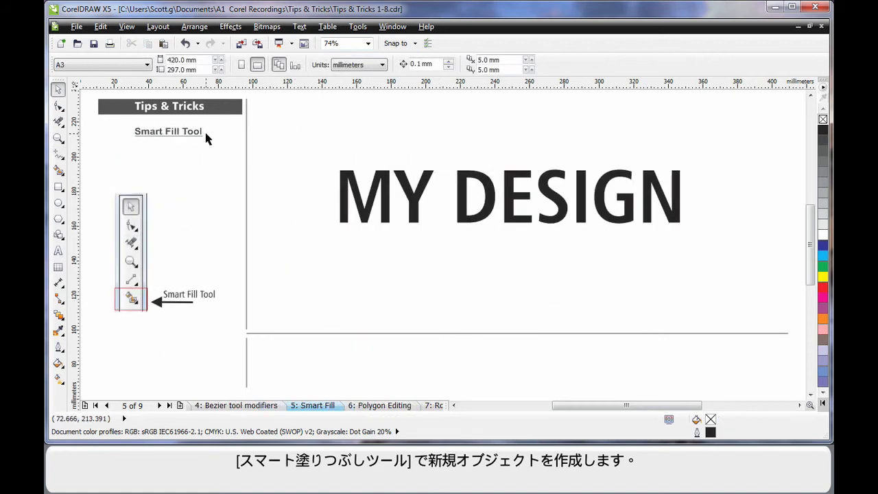
Step: Draw a rectangle about 207.5 x 20 mm across the lower half of MY DESIGN and smart-fill the overlapping parts of MY in blue
click(58, 187)
drag(333, 202, 692, 235)
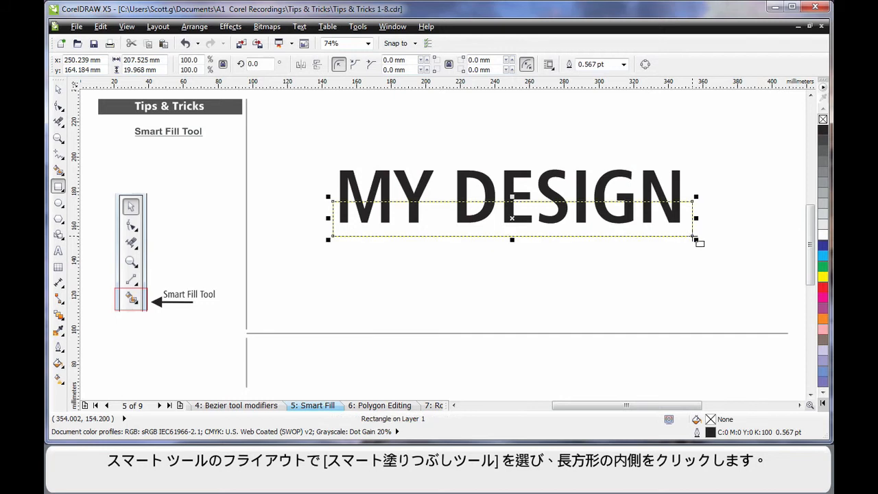
click(61, 173)
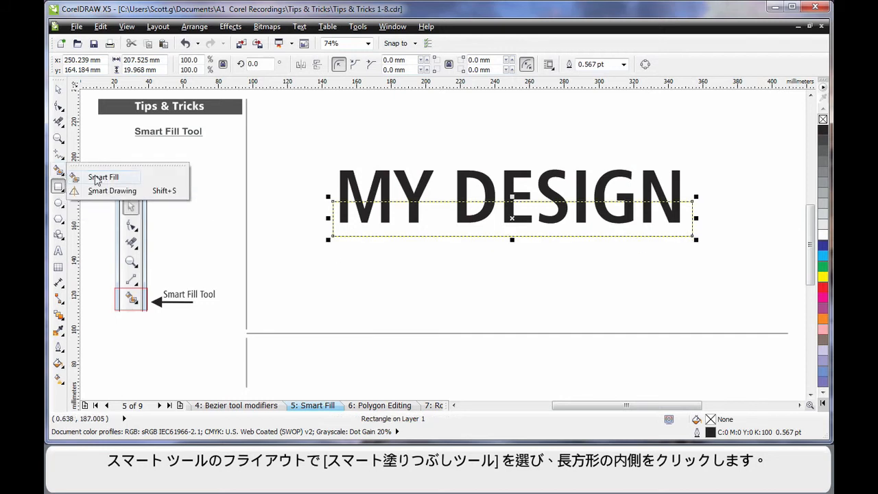
click(111, 176)
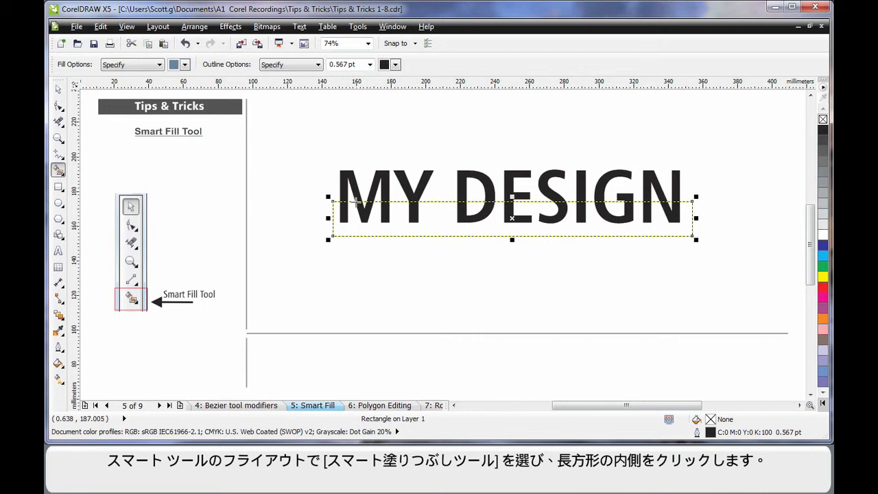
click(343, 210)
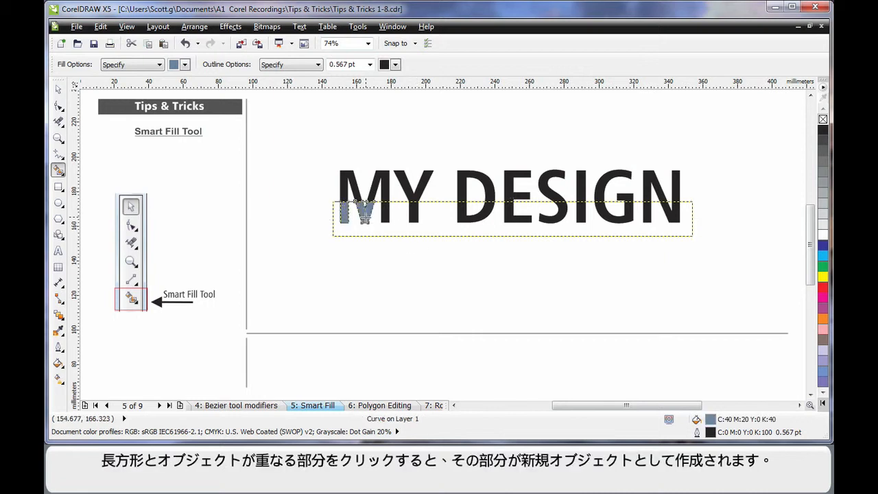
click(387, 218)
click(413, 215)
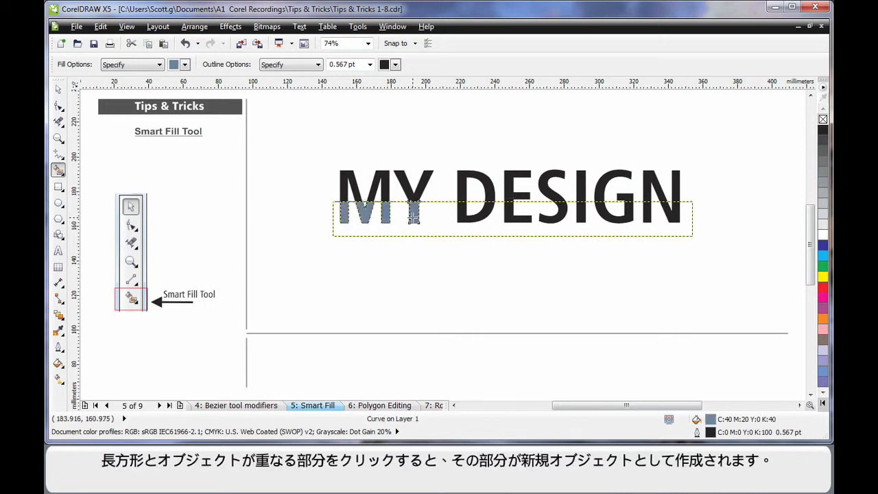
Step: Smart-fill the parts of the word DESIGN that overlap the rectangle with the same blue
click(463, 215)
click(515, 218)
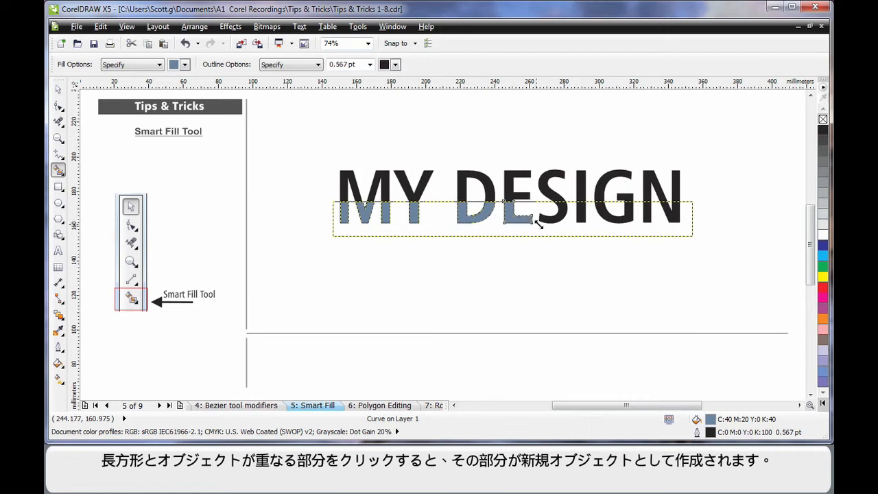
click(556, 218)
click(581, 218)
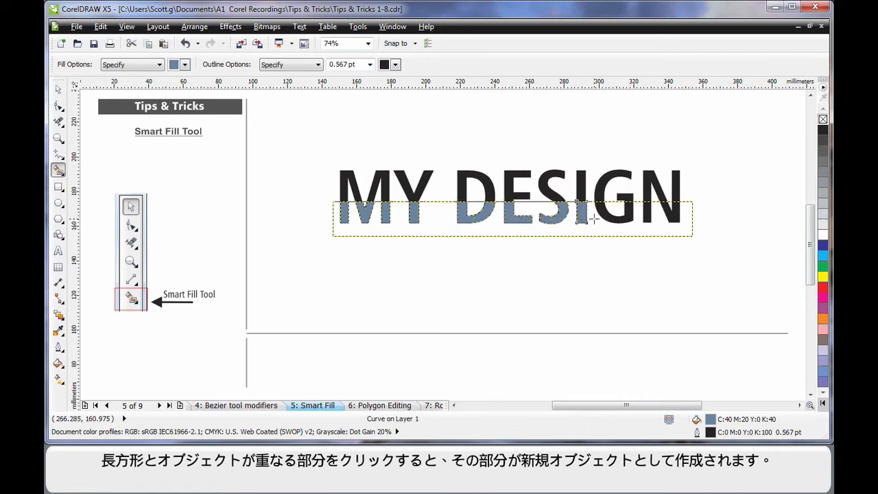
click(620, 220)
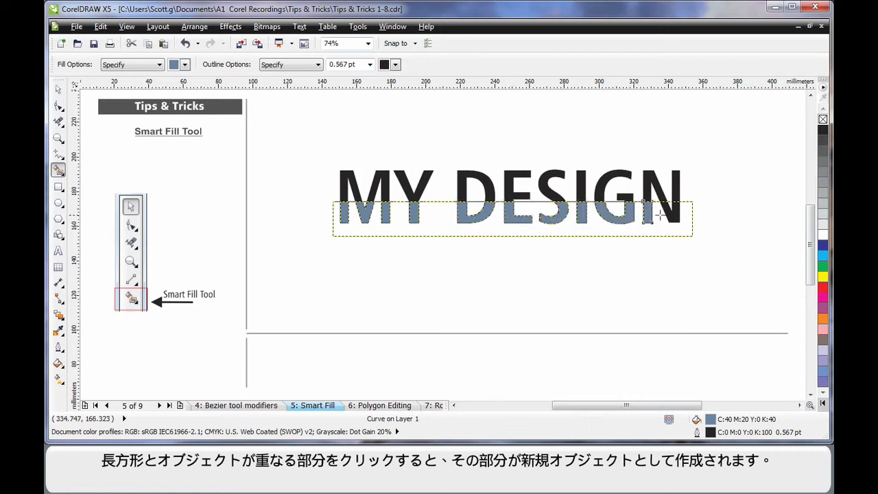
click(671, 216)
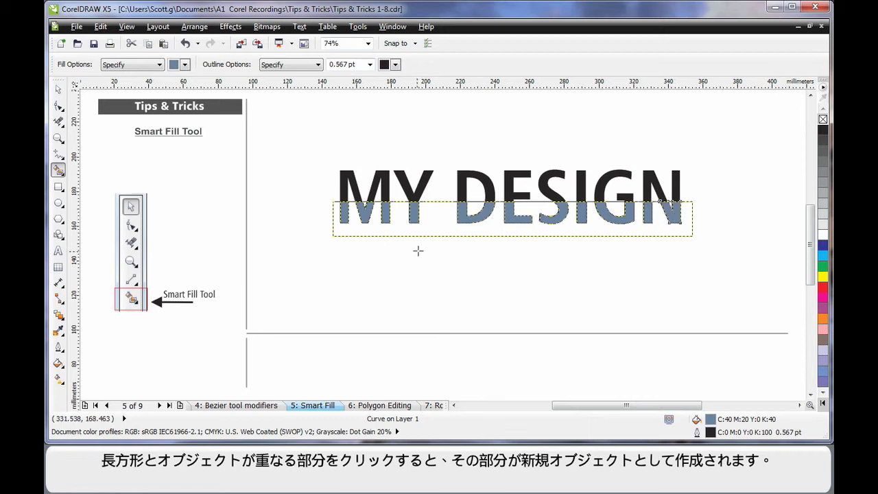
Step: Select all the smart-filled letter pieces, flip them vertically below the text at about 7 mm high and slant them to the right
key(space)
drag(717, 192, 325, 234)
drag(510, 198, 523, 242)
click(513, 239)
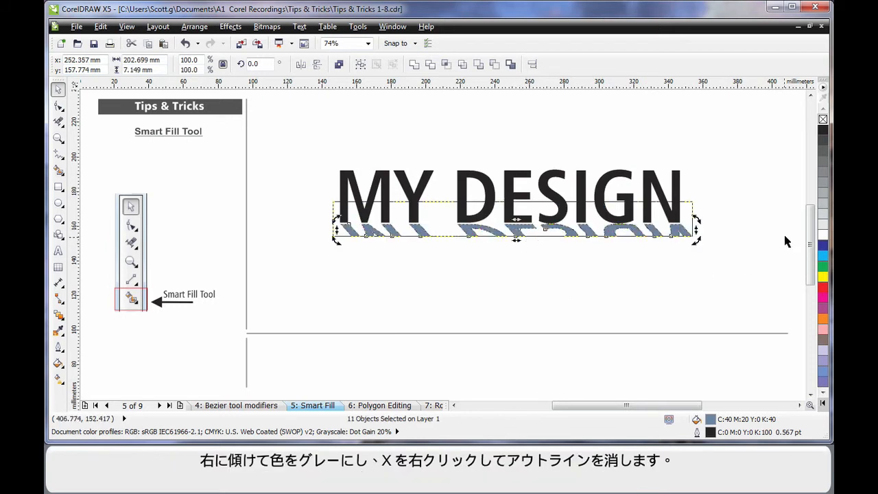
Step: Fill the slanted reflection pieces with 40% black, remove their outline and deselect them
click(823, 194)
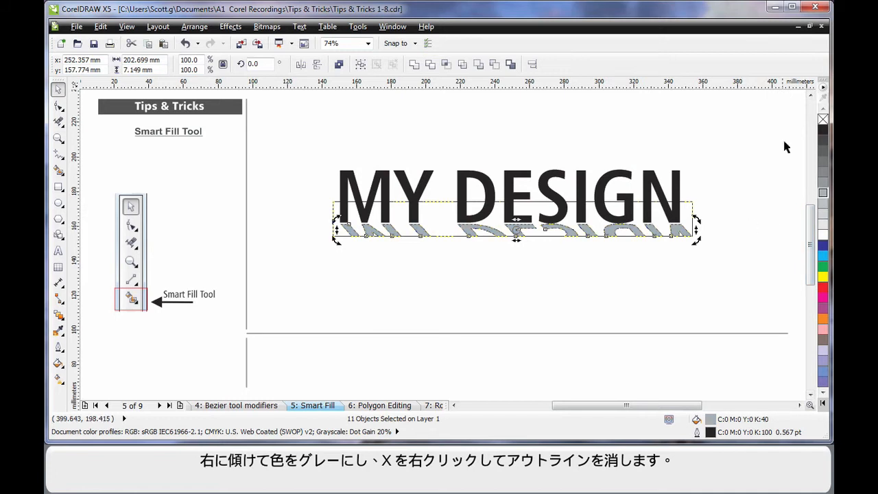
right_click(823, 119)
click(727, 190)
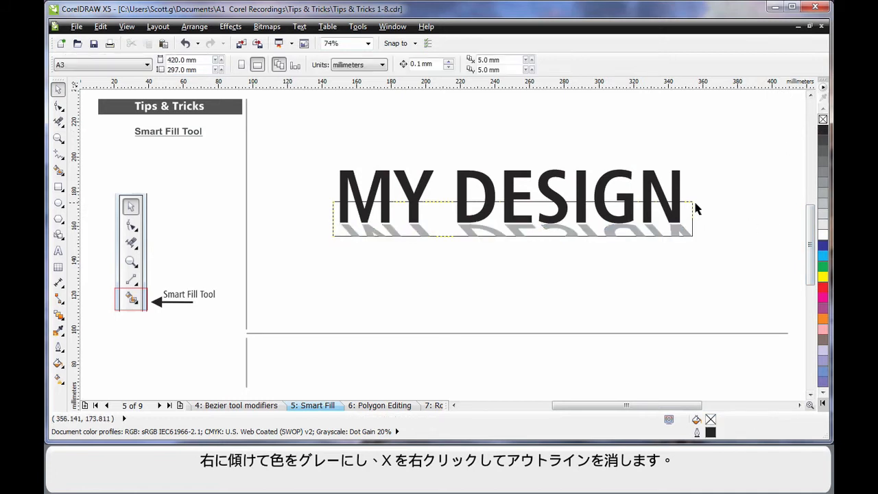
Step: Shorten the rectangle to about 12.5 mm high and make it a 10% black backdrop without outline behind the lettering
click(691, 205)
drag(513, 199, 512, 214)
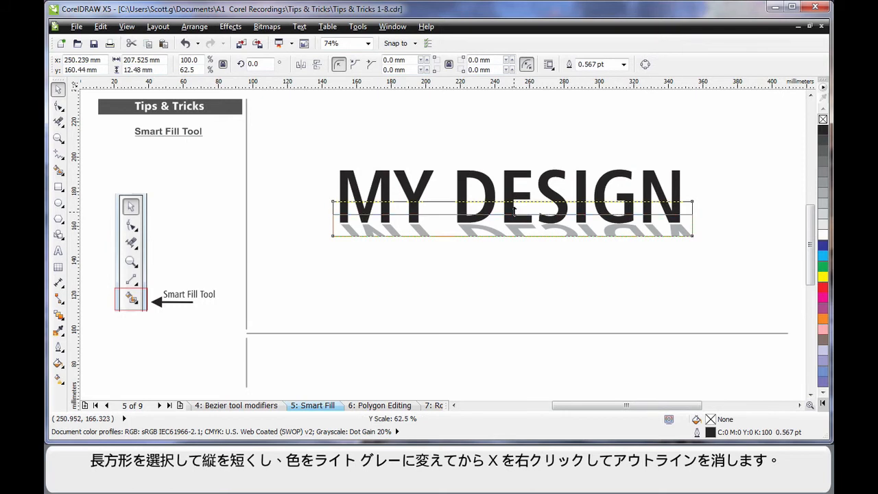
click(822, 223)
right_click(823, 120)
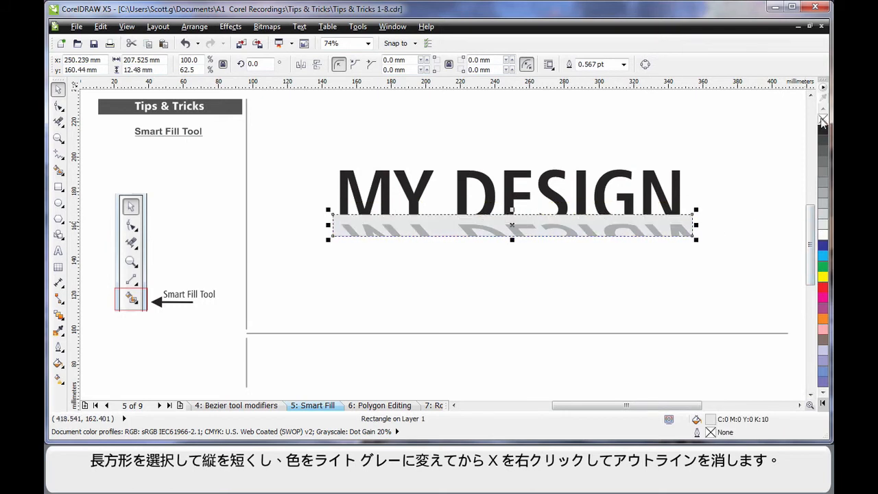
key(shift+Page_Down)
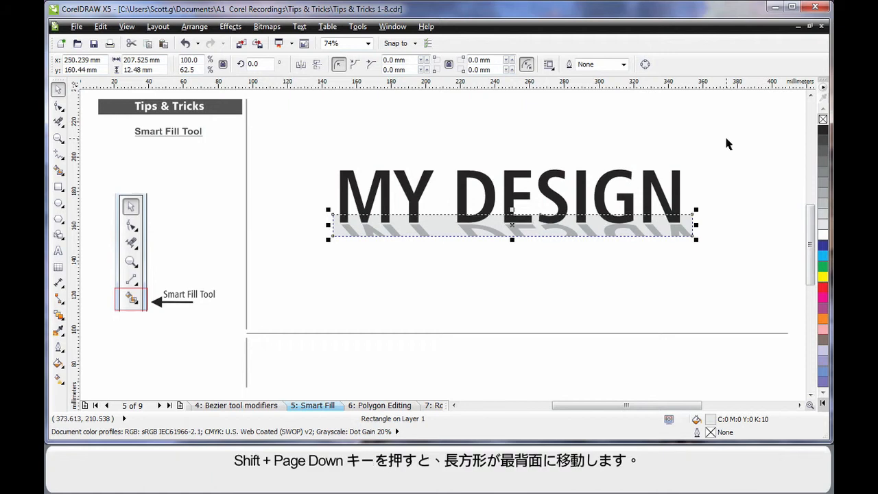
key(Escape)
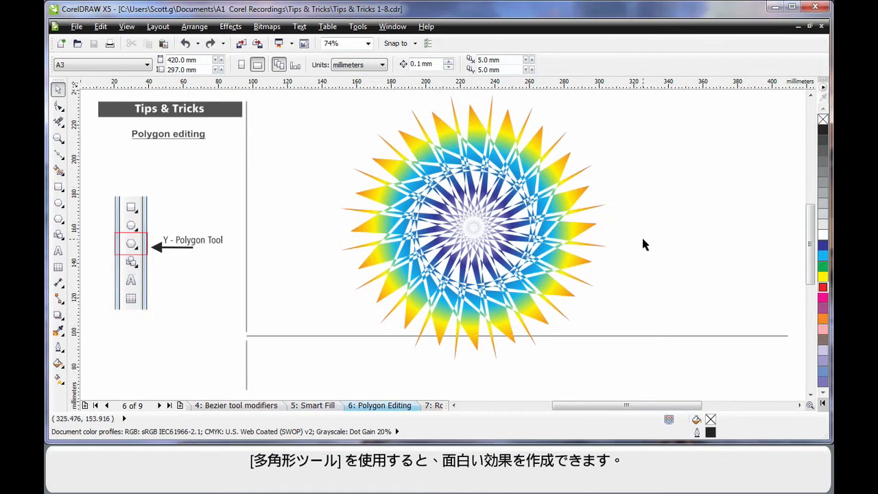
Step: Delete the multicoloured star-shaped polygon from the Polygon Editing page
click(552, 229)
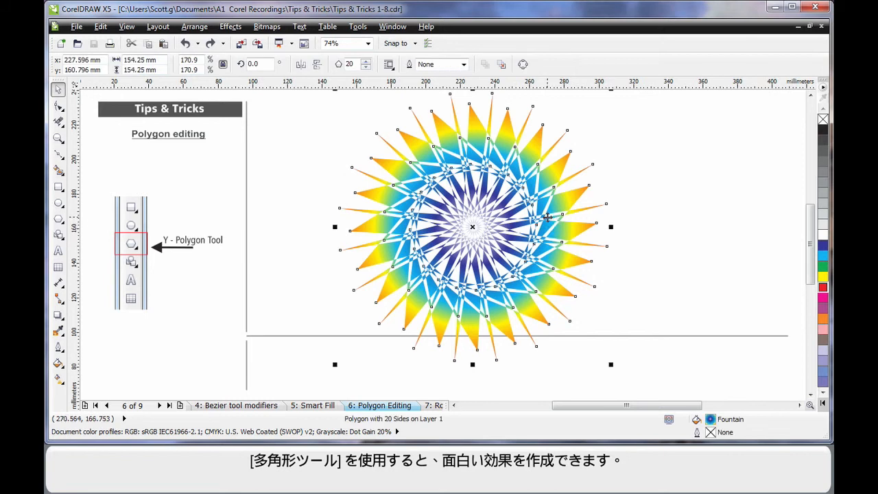
key(Delete)
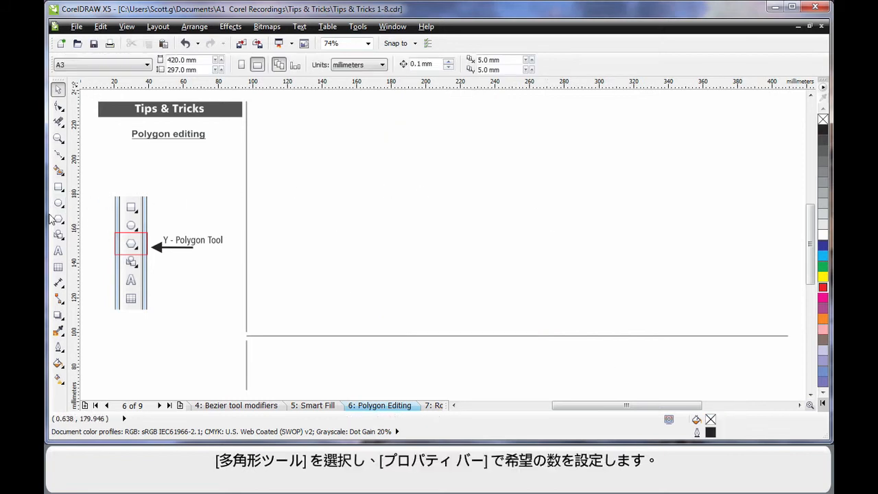
Step: Draw a regular 25-sided polygon about 119 mm wide and place it just above the horizontal guide line
click(59, 218)
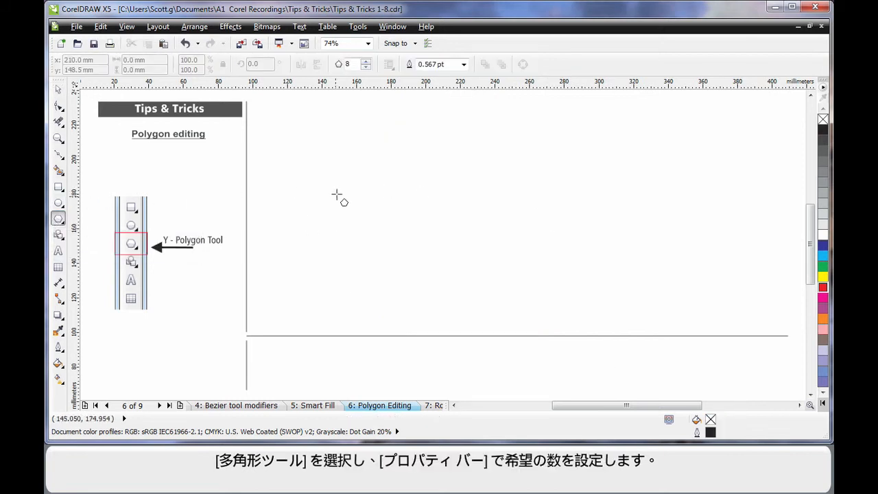
click(353, 64)
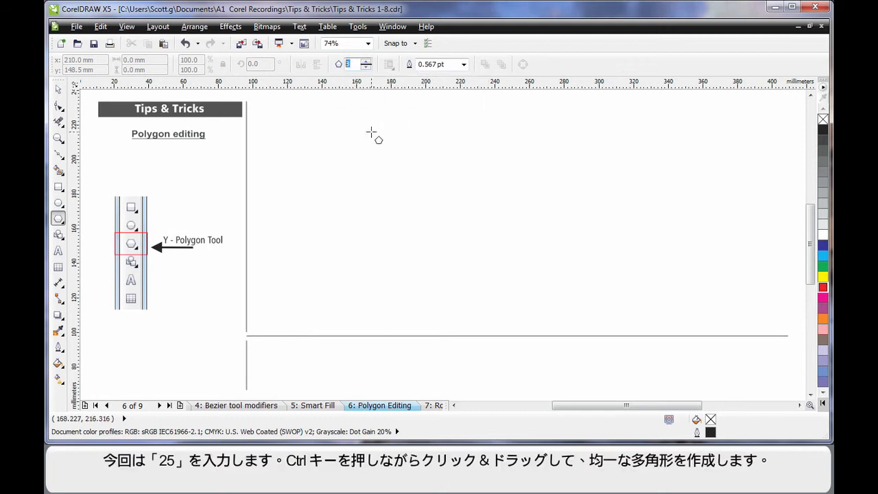
text(25)
key(Return)
drag(371, 130, 596, 309)
drag(604, 311, 577, 268)
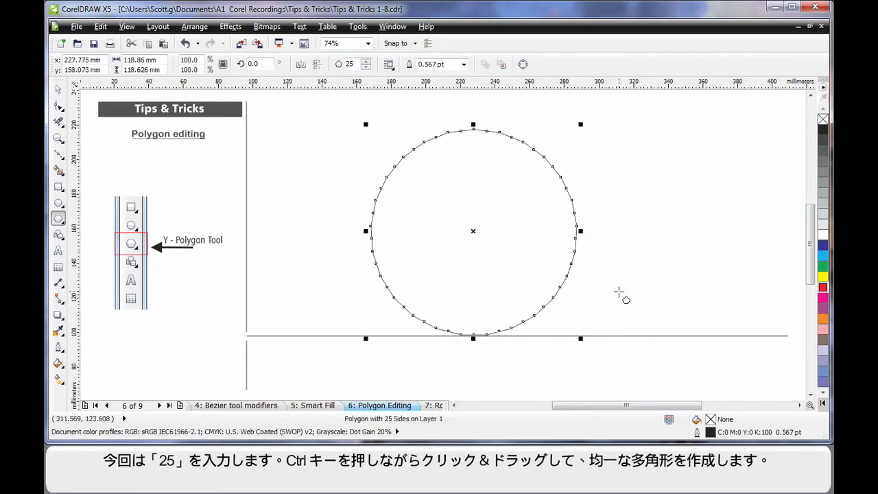
drag(475, 232, 479, 218)
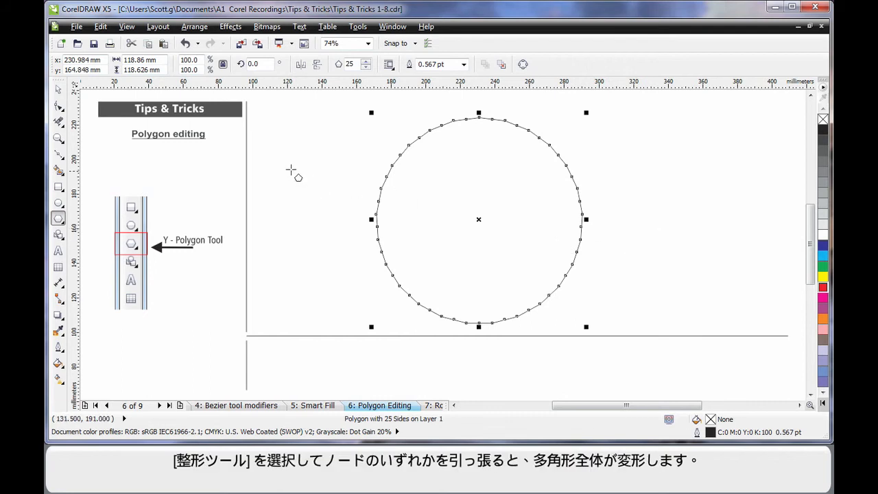
Step: Reshape the polygon into a spiky star by moving one side's midpoint node inward and a corner node outward
click(60, 107)
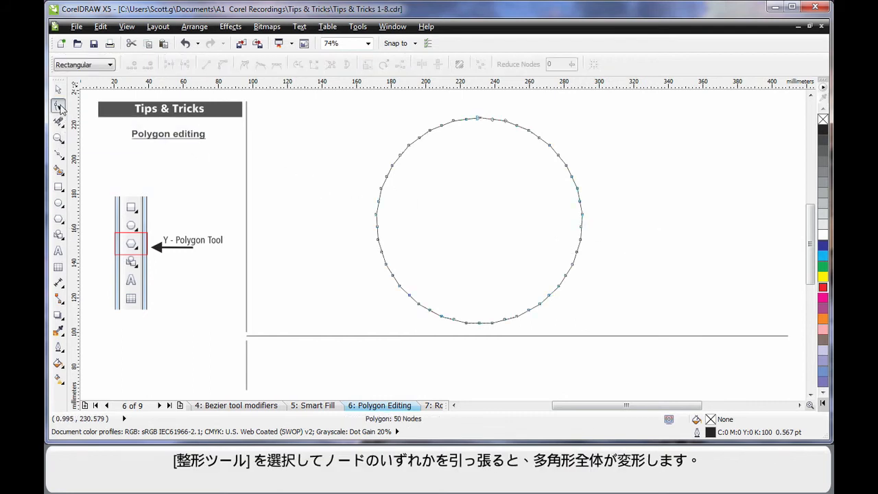
drag(417, 135, 431, 158)
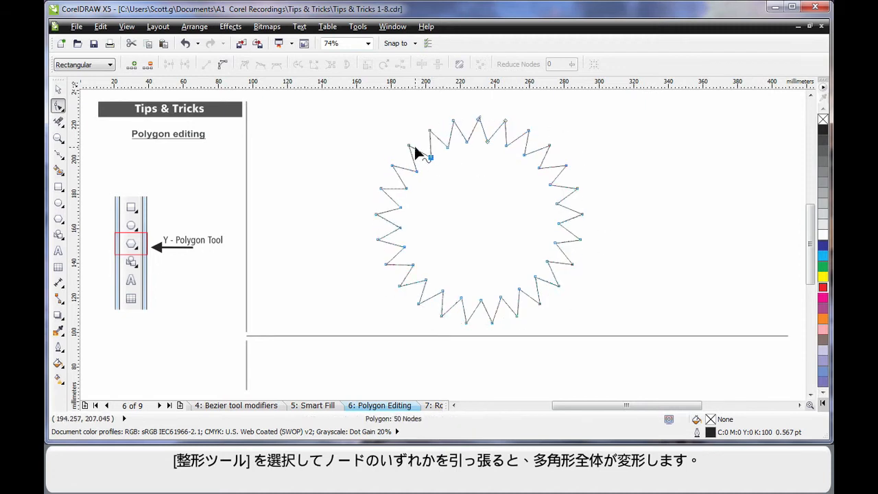
drag(408, 145, 401, 141)
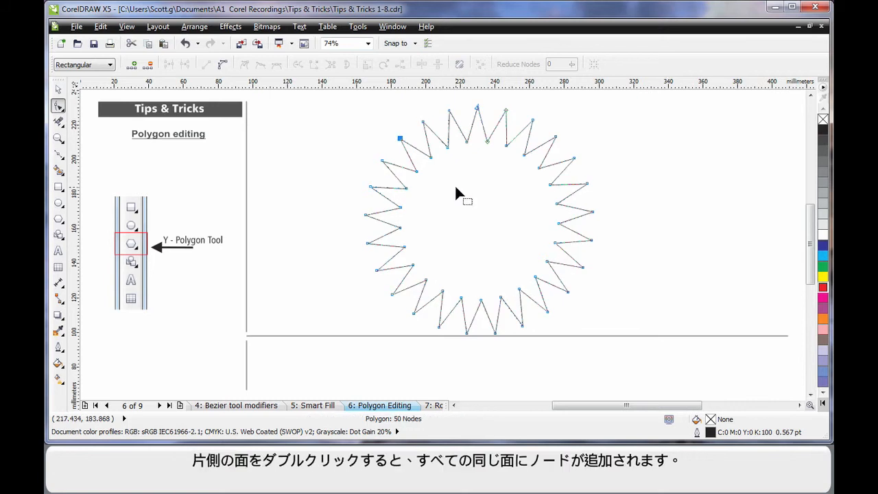
Step: Add three extra nodes along the sides of the star's spikes, repeated around the whole polygon
double_click(415, 147)
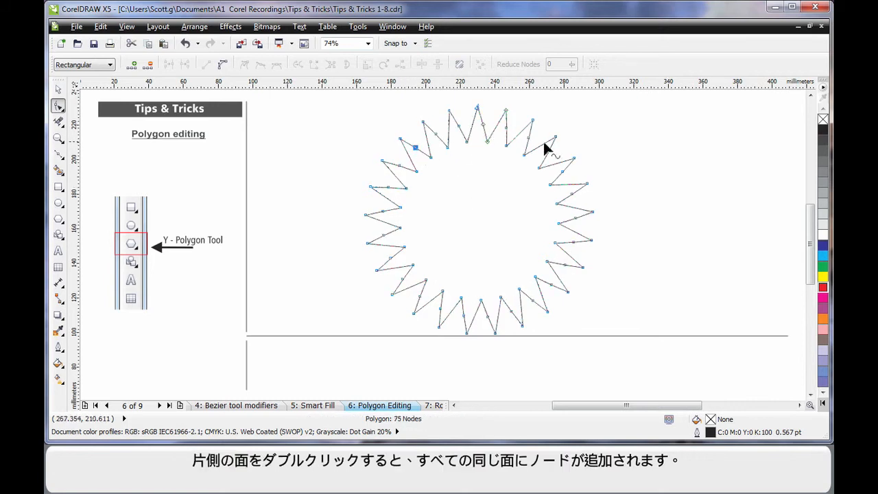
double_click(394, 174)
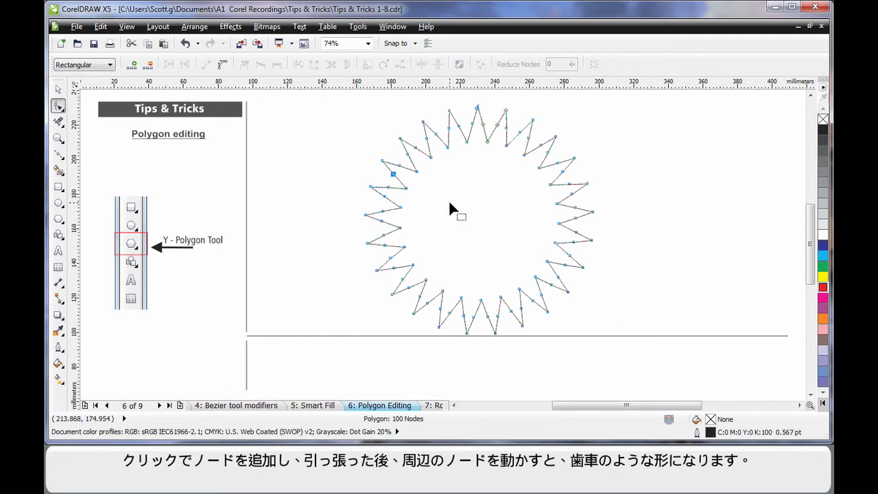
double_click(409, 169)
Step: Reposition the spike nodes to form squared gear teeth around the polygon's rim
mouse_move(407, 170)
mouse_down()
mouse_move(414, 179)
mouse_move(397, 157)
mouse_move(385, 170)
mouse_move(389, 163)
mouse_move(407, 172)
mouse_move(406, 159)
mouse_up()
click(382, 161)
click(462, 183)
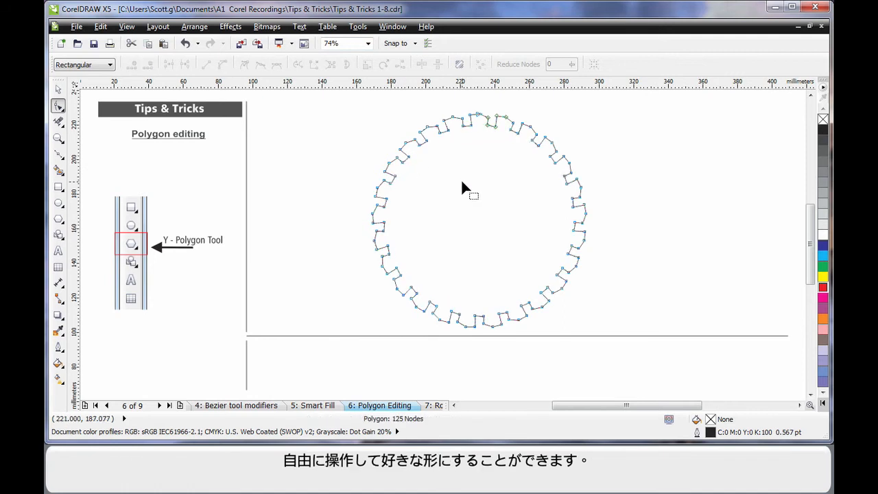
click(394, 157)
drag(384, 172, 387, 171)
click(438, 181)
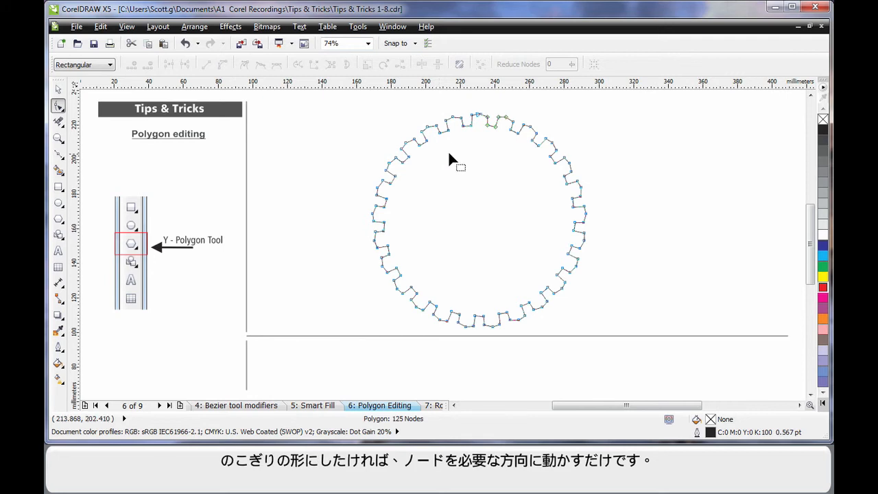
Step: Shift the tooth nodes sideways to slant the gear teeth into a saw-blade shape, and deselect the polygon
mouse_move(438, 131)
mouse_down()
mouse_move(437, 122)
mouse_move(439, 137)
mouse_move(424, 133)
mouse_move(441, 140)
mouse_up()
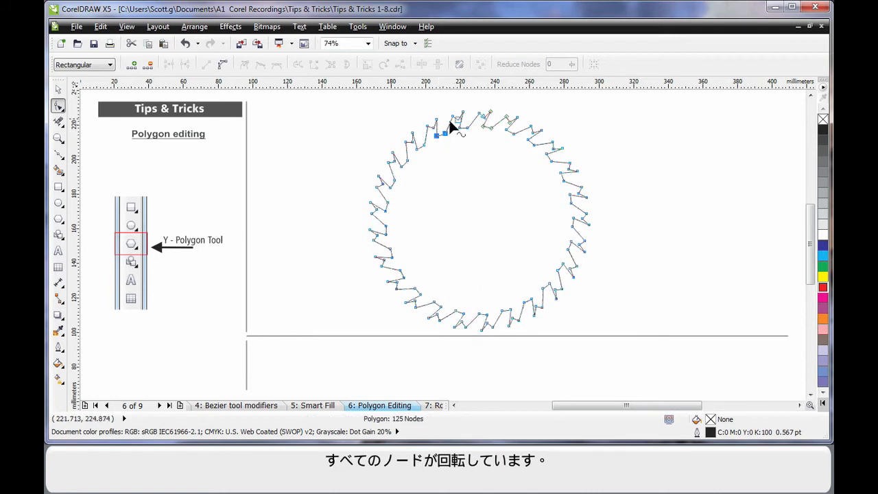
key(space)
click(648, 245)
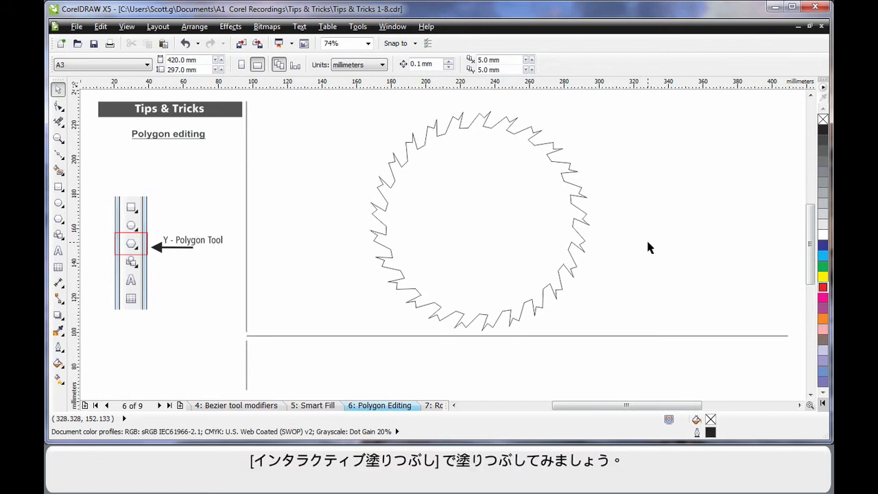
Step: Give the saw blade an interactive black-to-white fountain fill with red, yellow, cyan and pink stops, and set its type to Radial
click(581, 222)
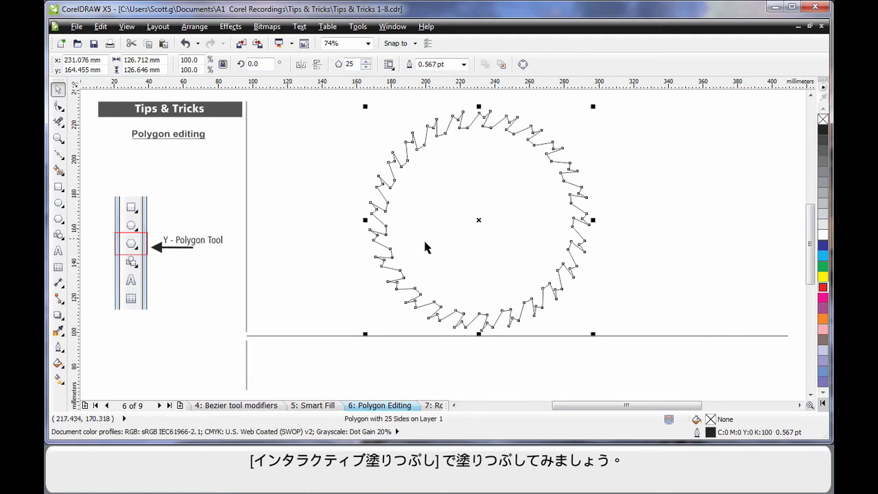
click(64, 384)
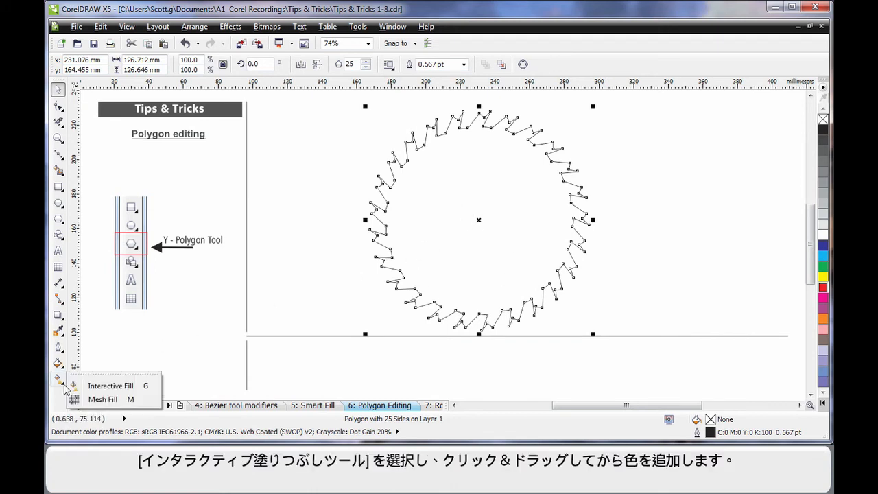
click(107, 388)
drag(356, 213, 607, 217)
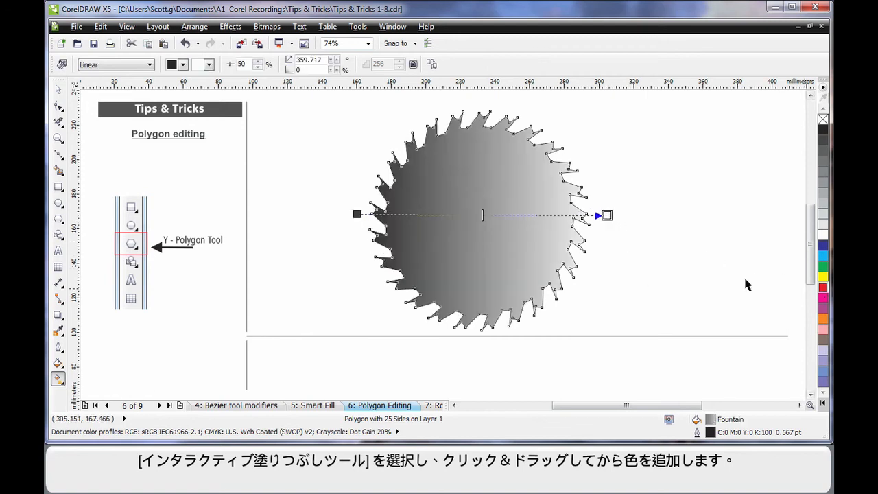
drag(490, 218, 504, 215)
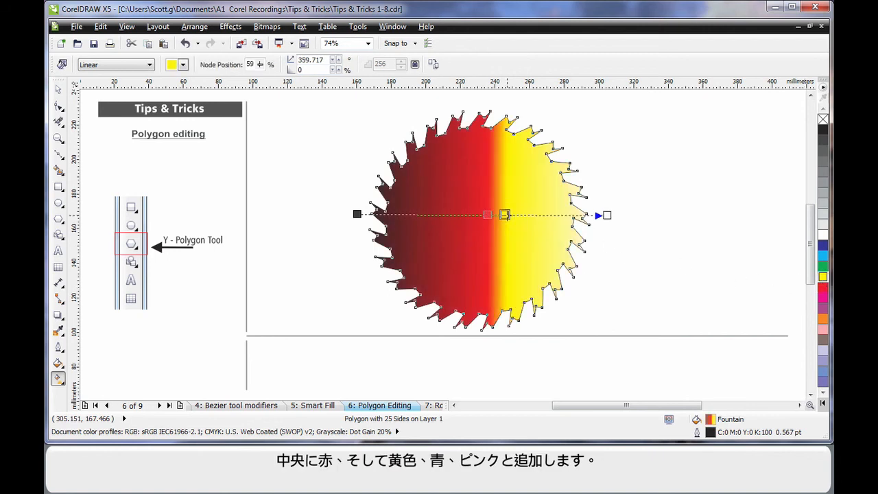
drag(823, 255, 539, 215)
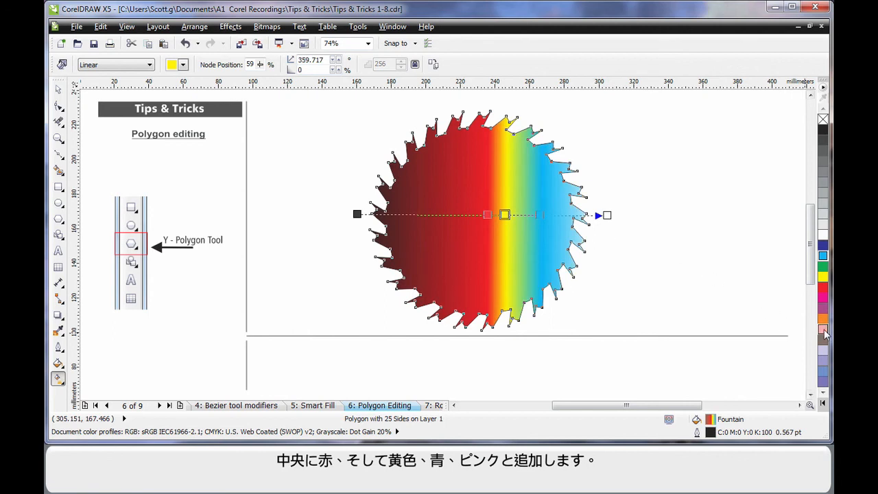
drag(599, 240, 571, 215)
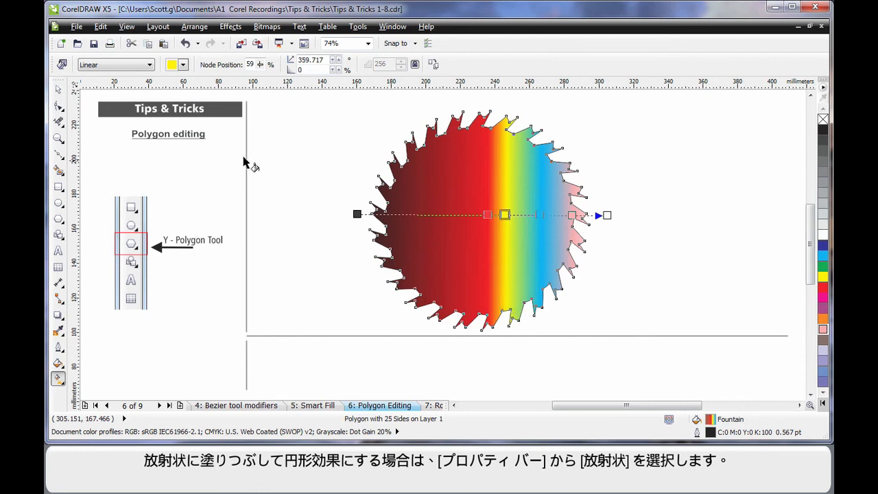
click(149, 65)
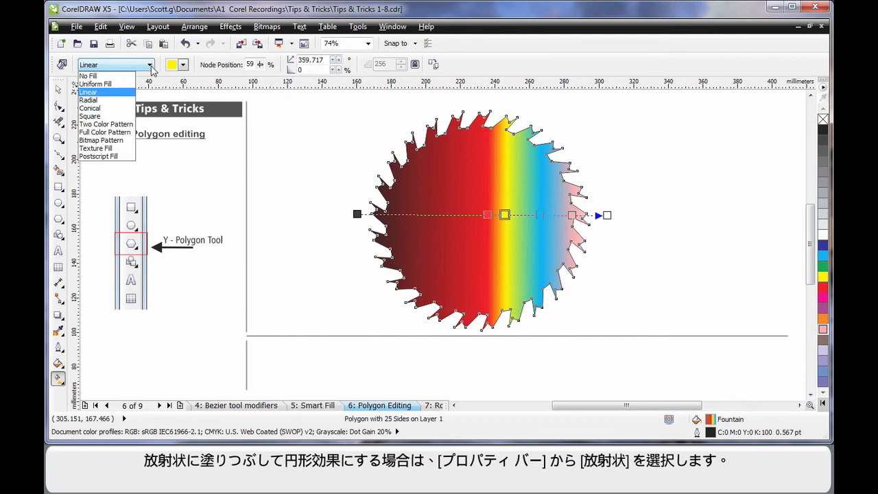
click(93, 100)
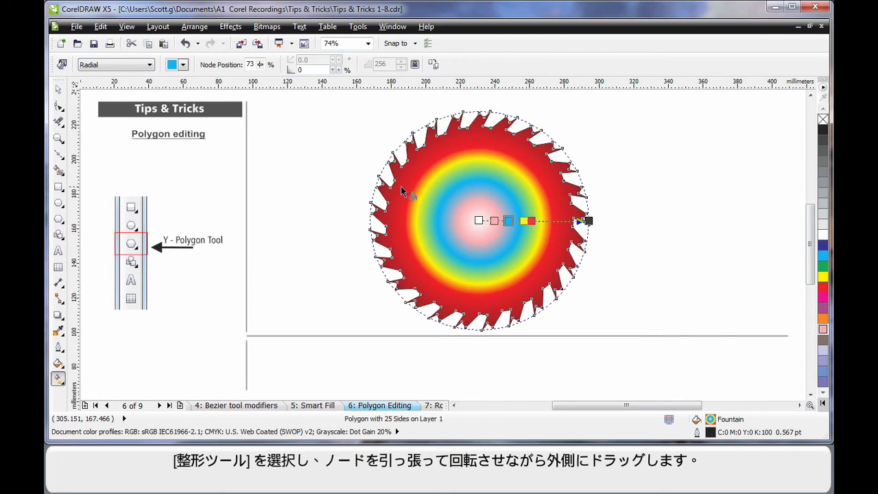
Step: Twist the saw blade into an interlaced star pattern by pulling several tooth nodes across its centre, and remove its outline
click(59, 120)
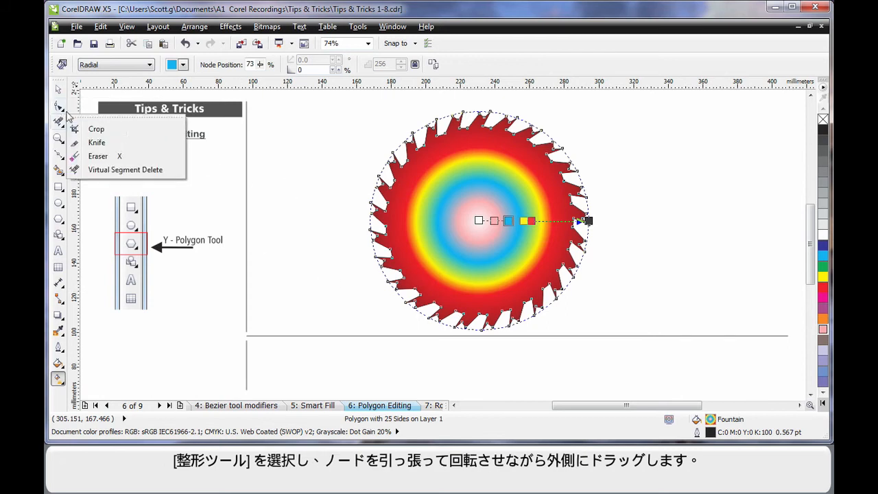
click(59, 106)
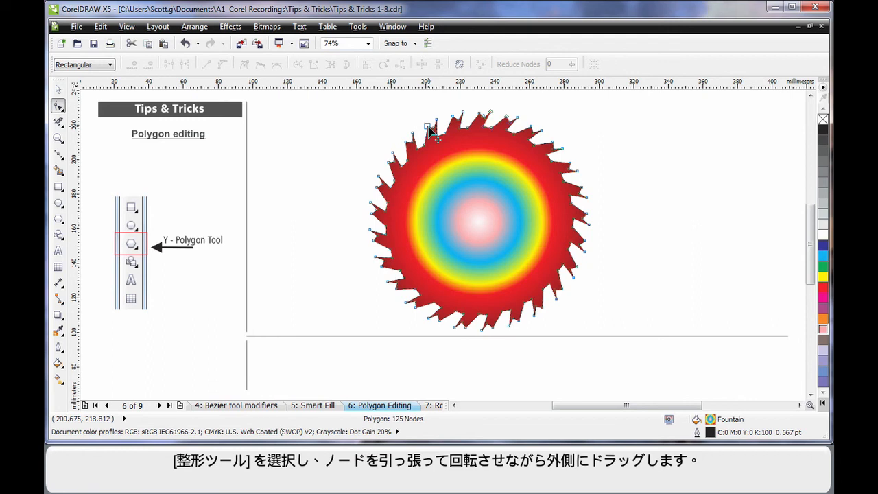
drag(430, 130, 610, 276)
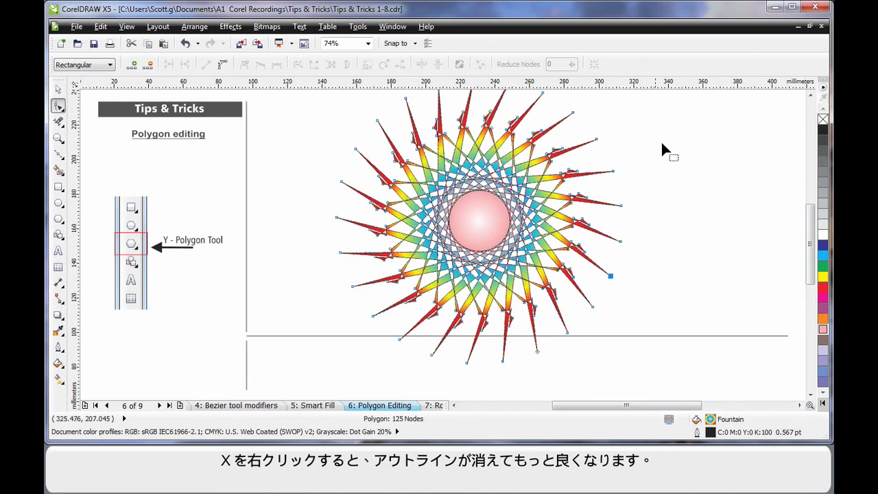
right_click(822, 120)
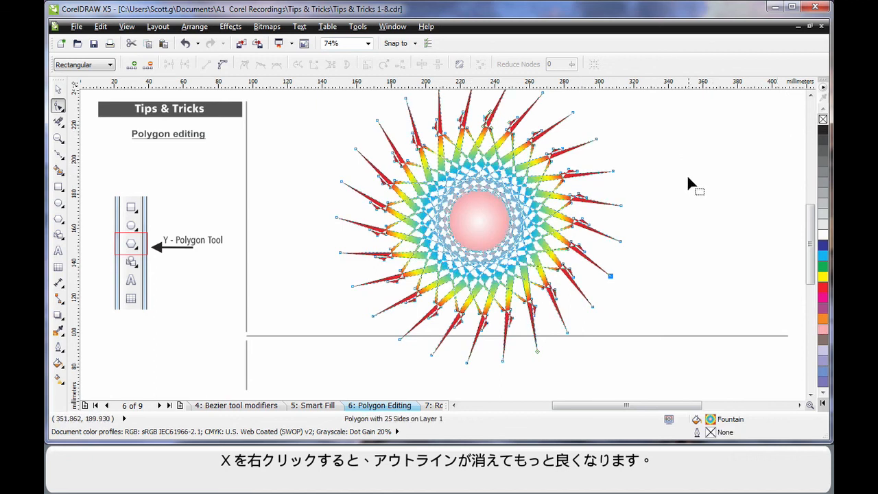
drag(565, 176, 447, 191)
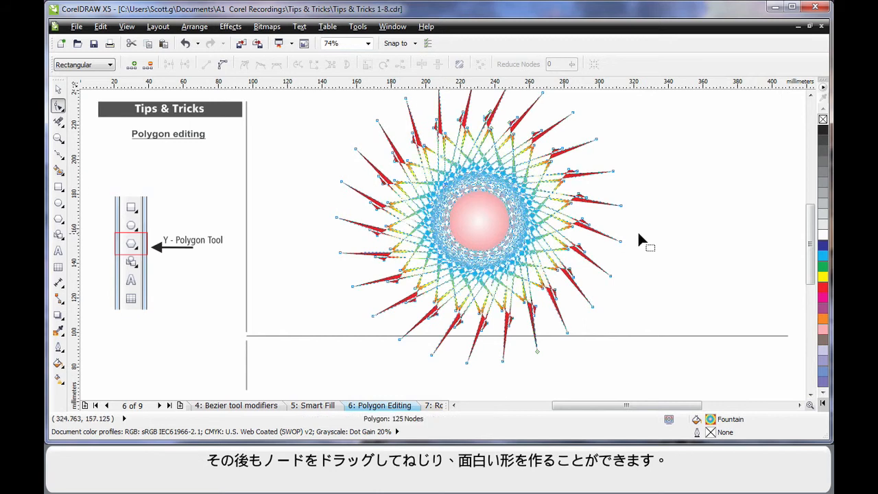
drag(514, 140, 394, 166)
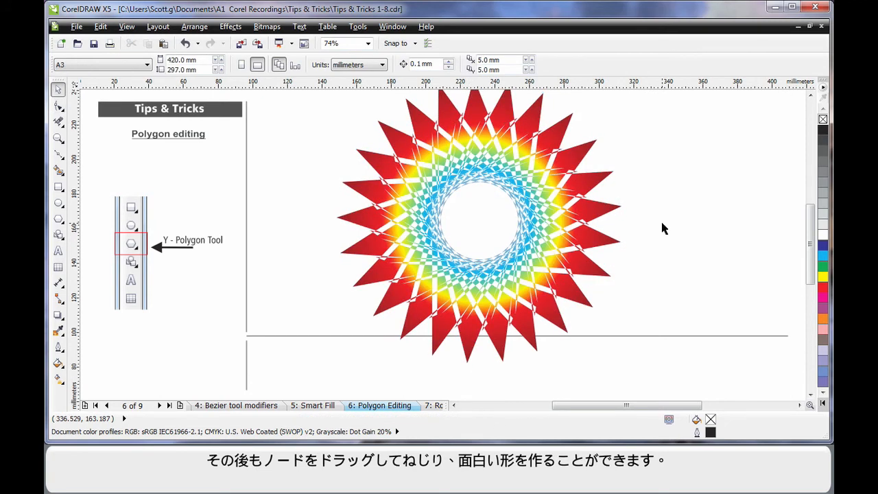